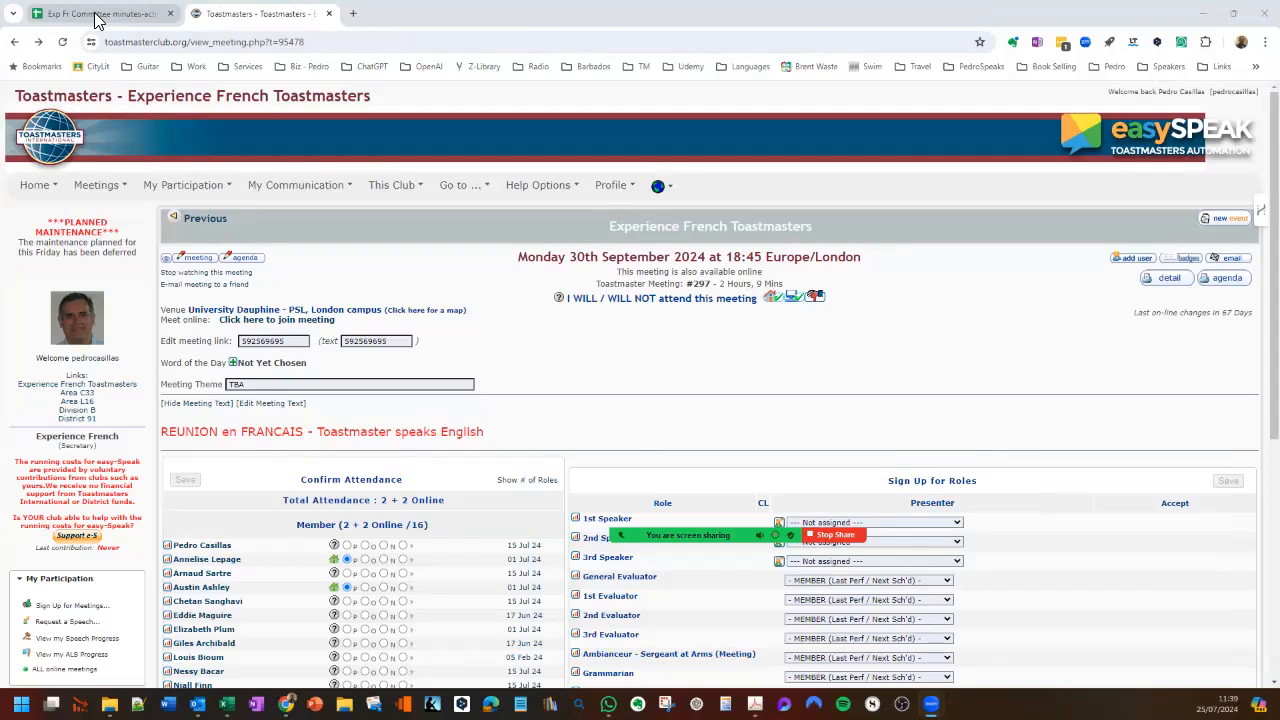
# - Switch to the committee spreadsheet and review the EasySpeak sheet's announcement texts and the meeting languages on the Dates 2024-25 sheet
pyautogui.click(72, 18)
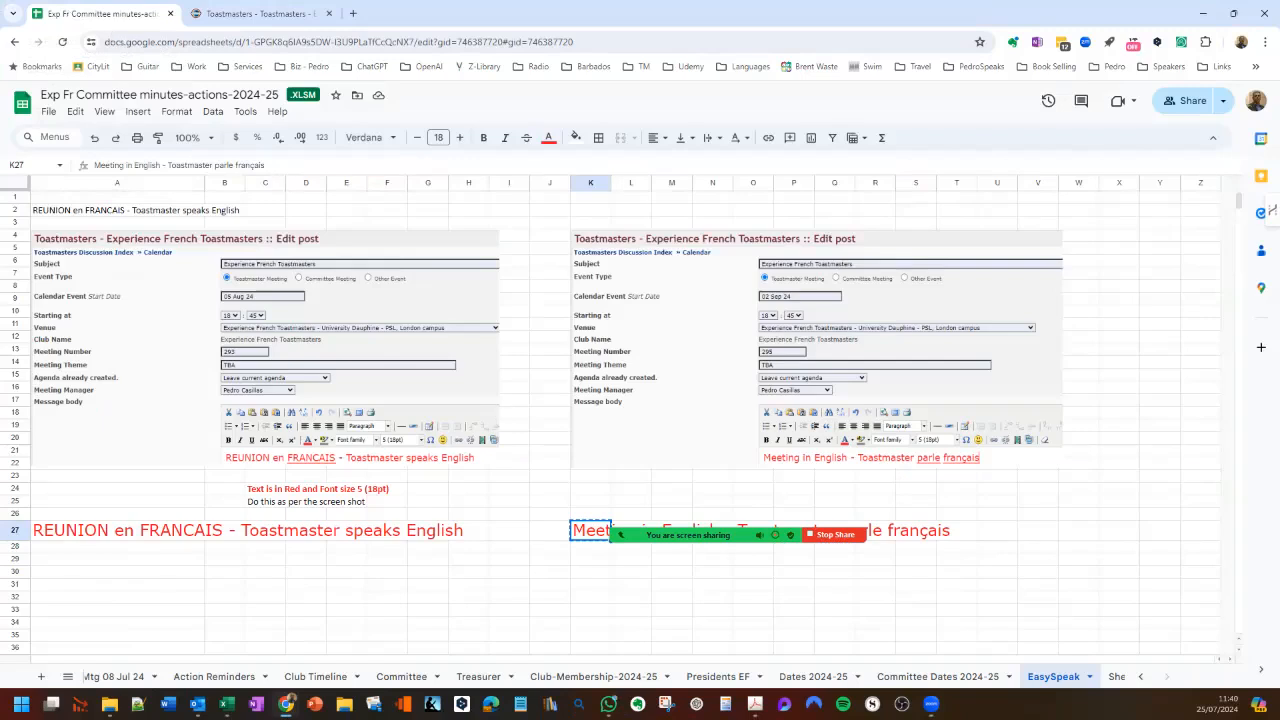
pyautogui.click(509, 559)
pyautogui.press('Escape')
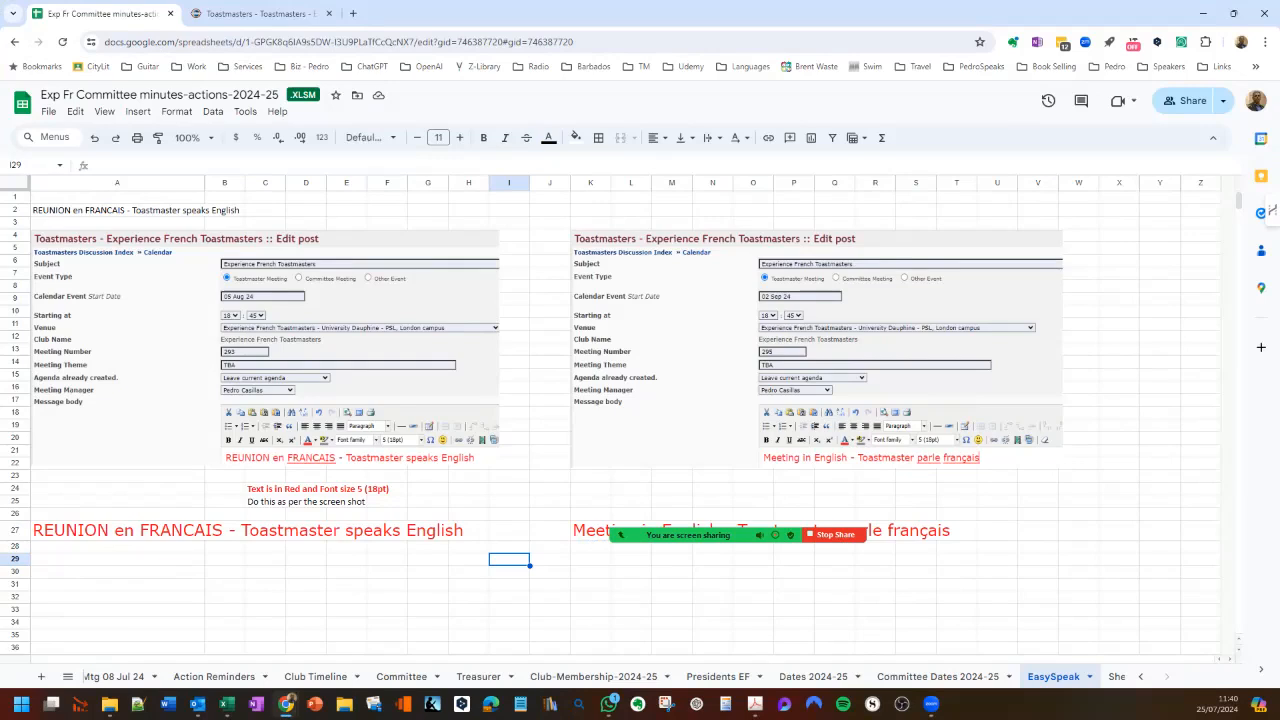
pyautogui.click(117, 531)
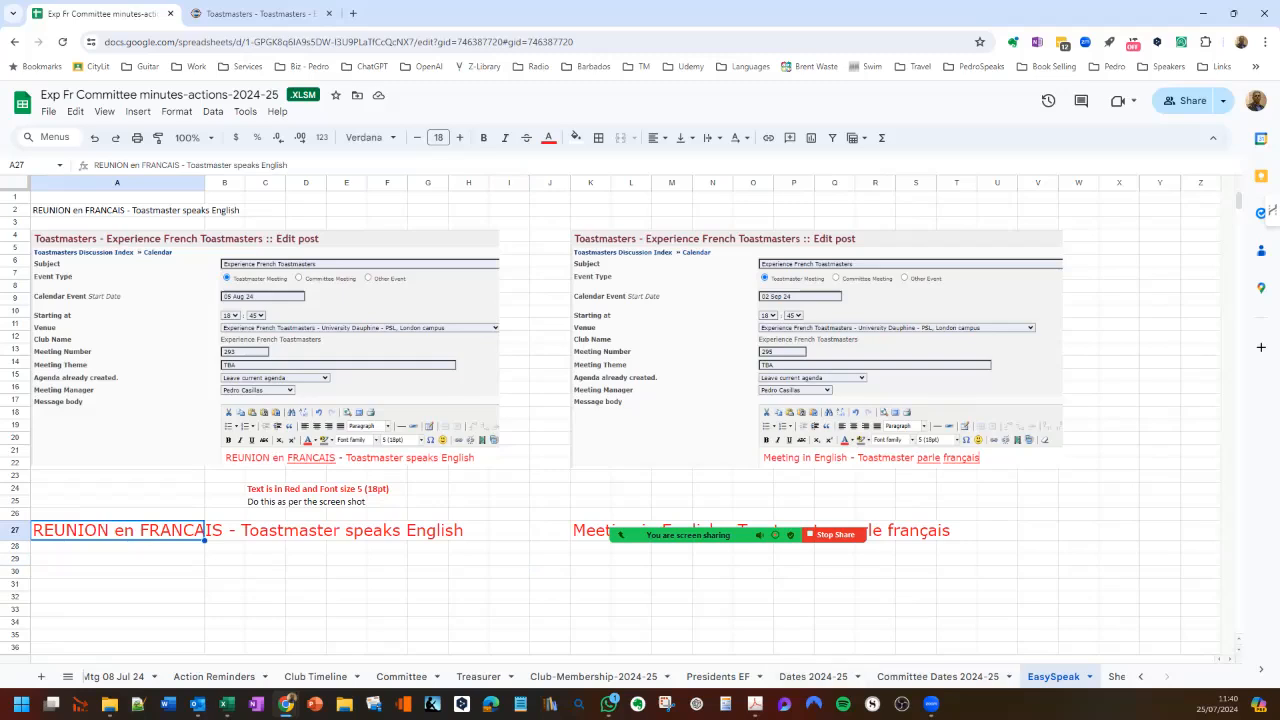
pyautogui.click(813, 676)
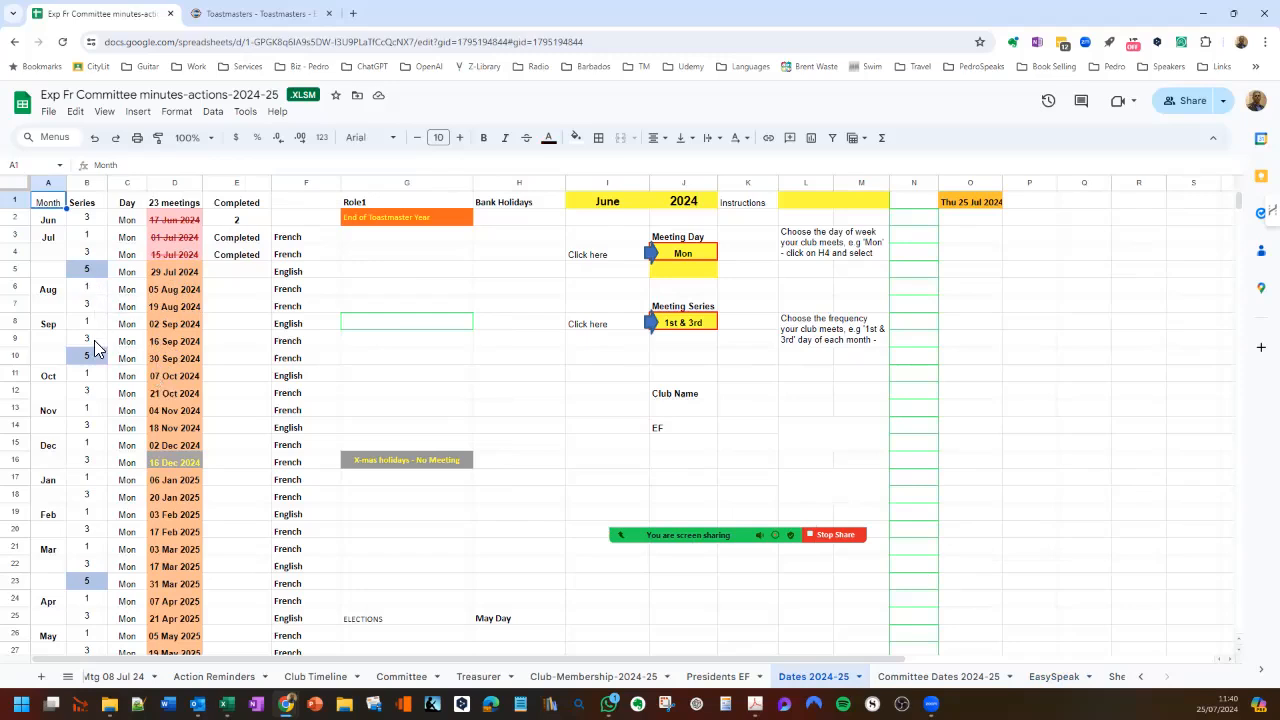
pyautogui.click(314, 271)
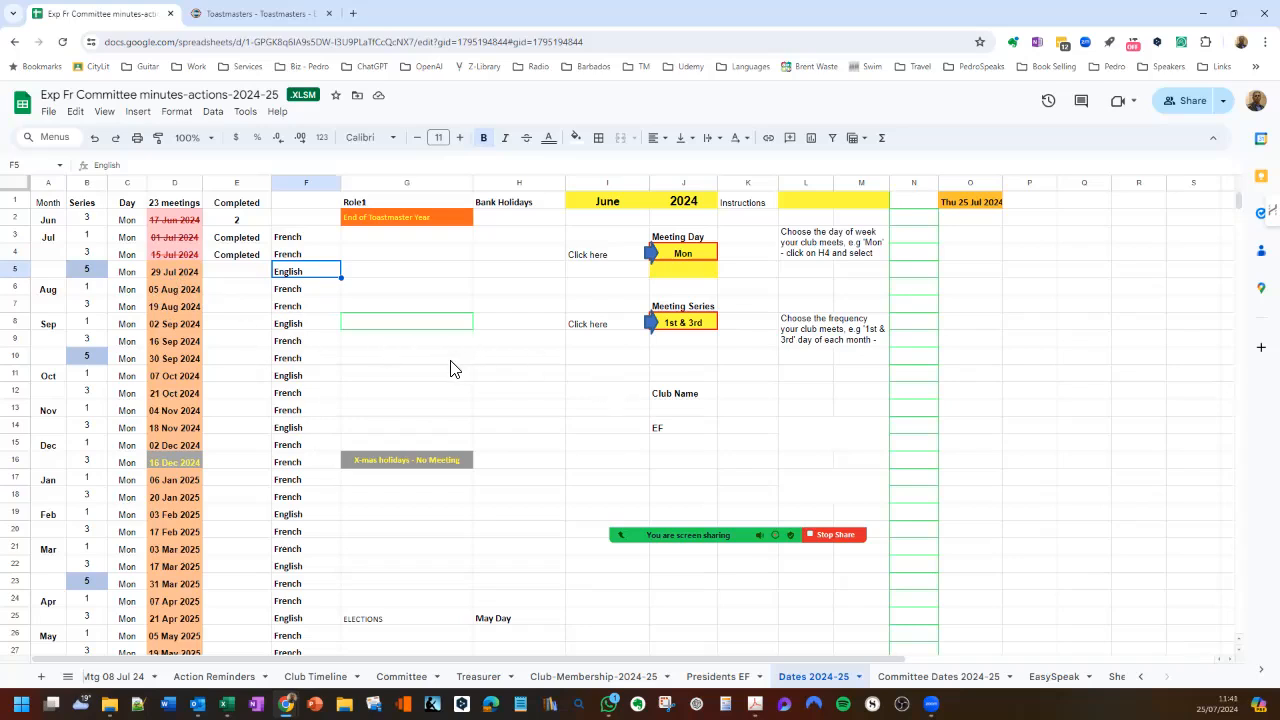
# - Switch to easySPEAK, examine the agenda and available agenda templates of the 16 September 2024 meeting, and return to the meeting page
pyautogui.click(285, 16)
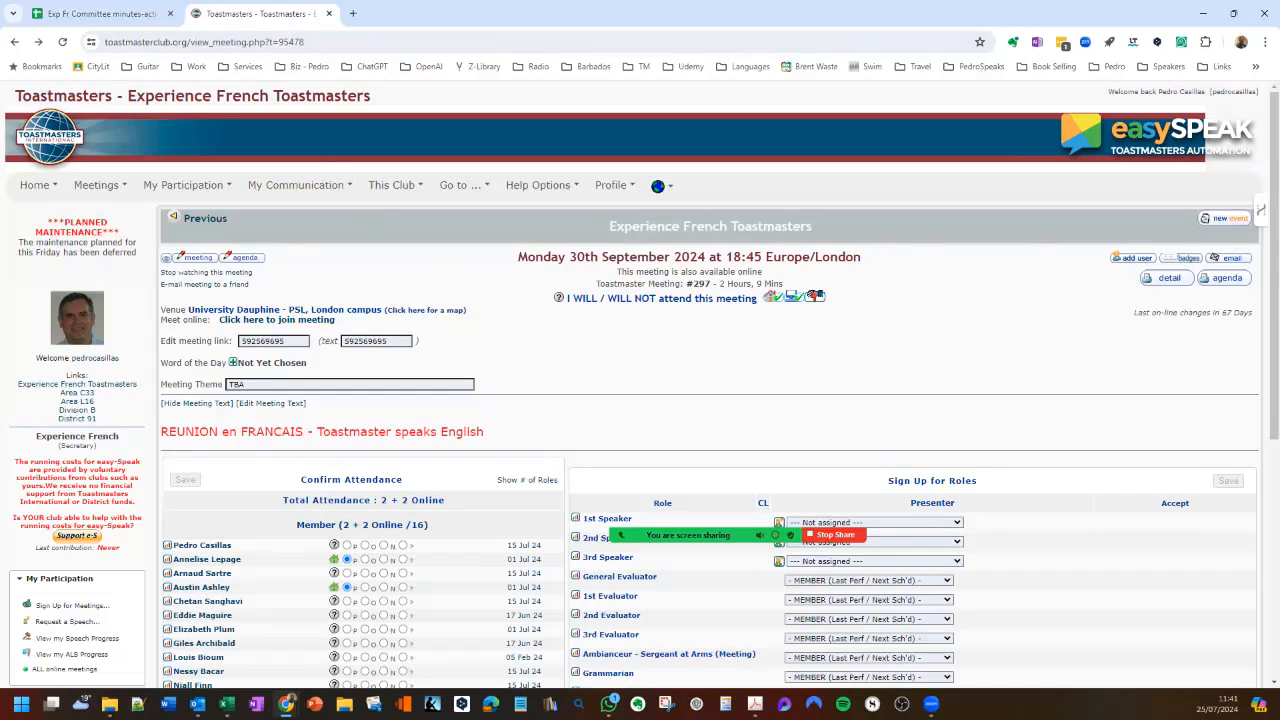
pyautogui.click(205, 218)
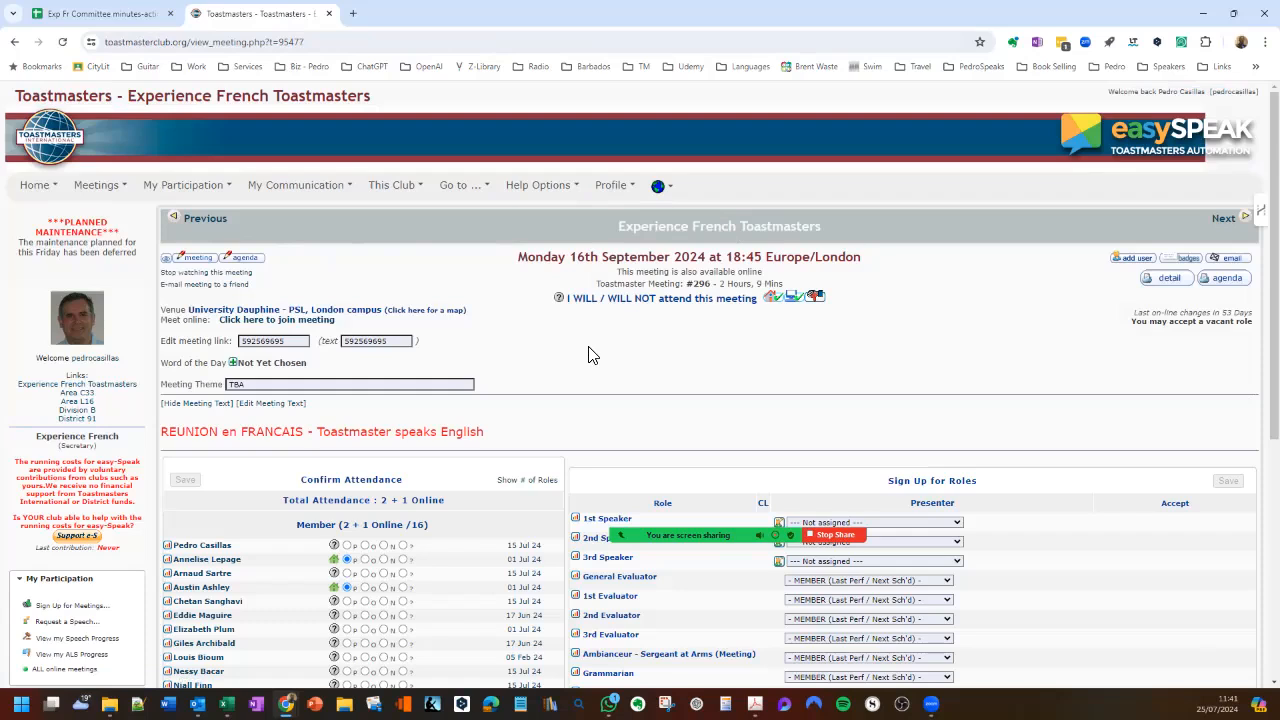
pyautogui.click(243, 259)
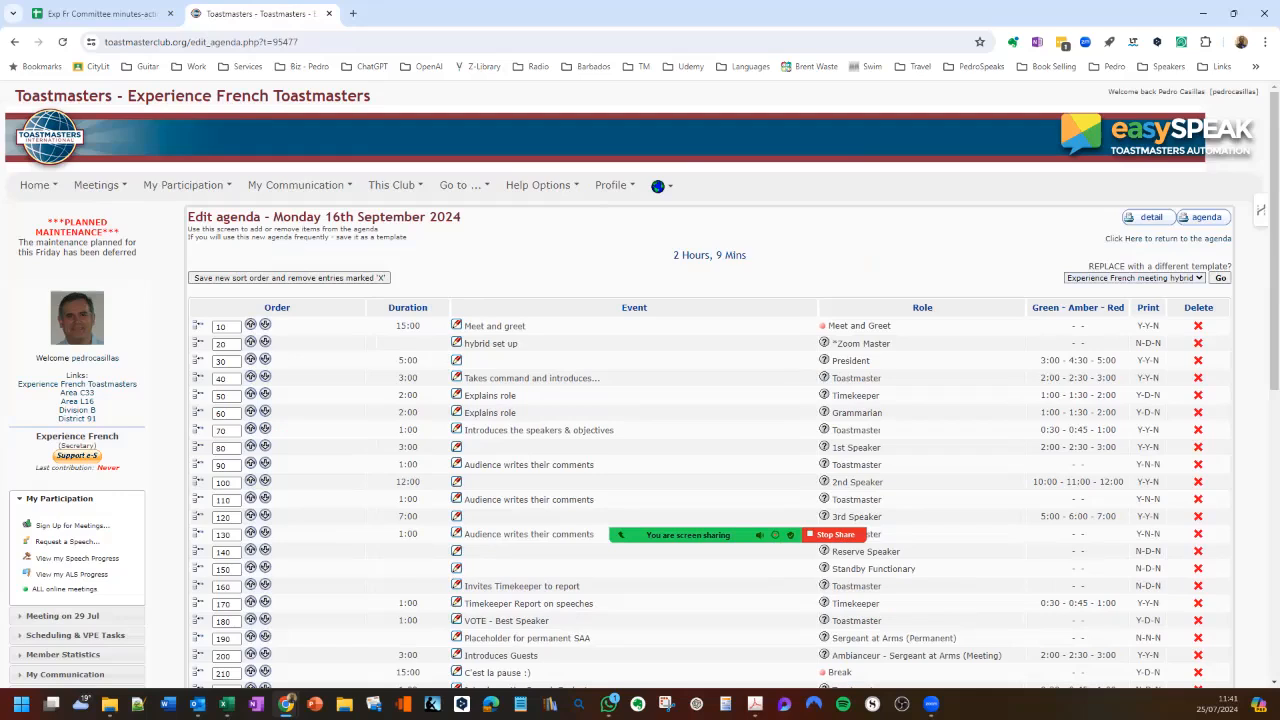
pyautogui.click(1135, 278)
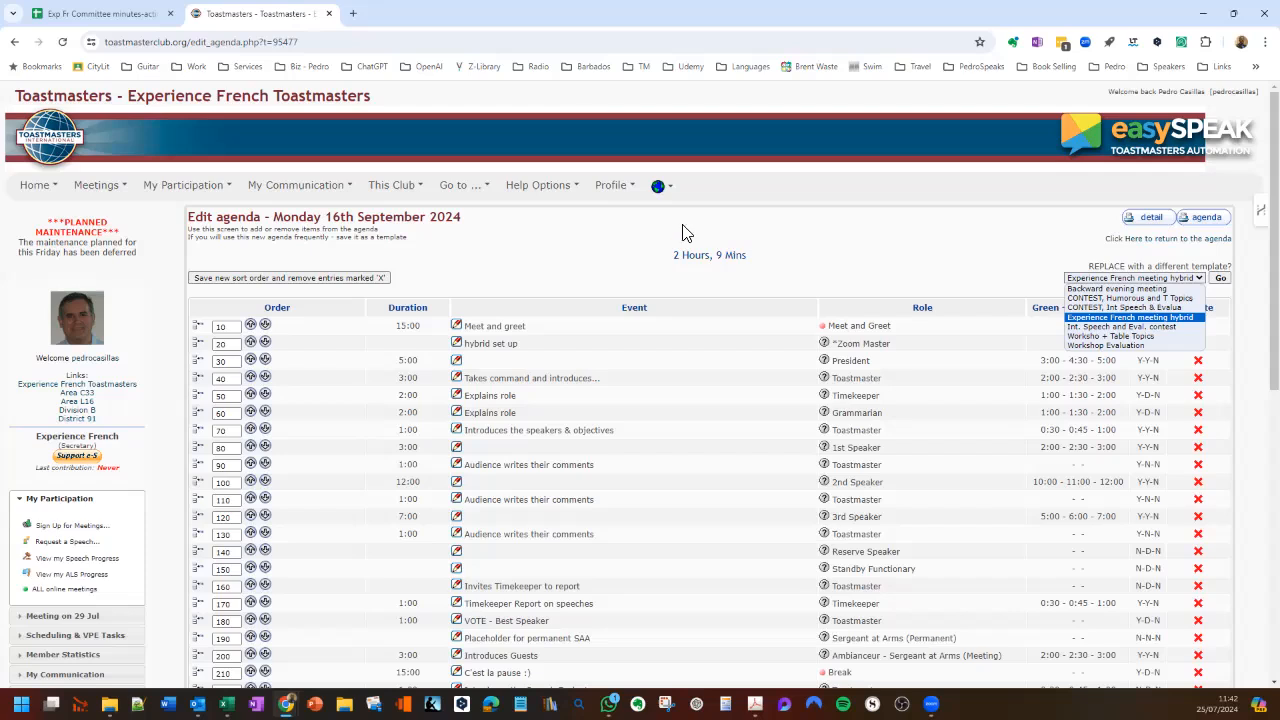
pyautogui.click(630, 189)
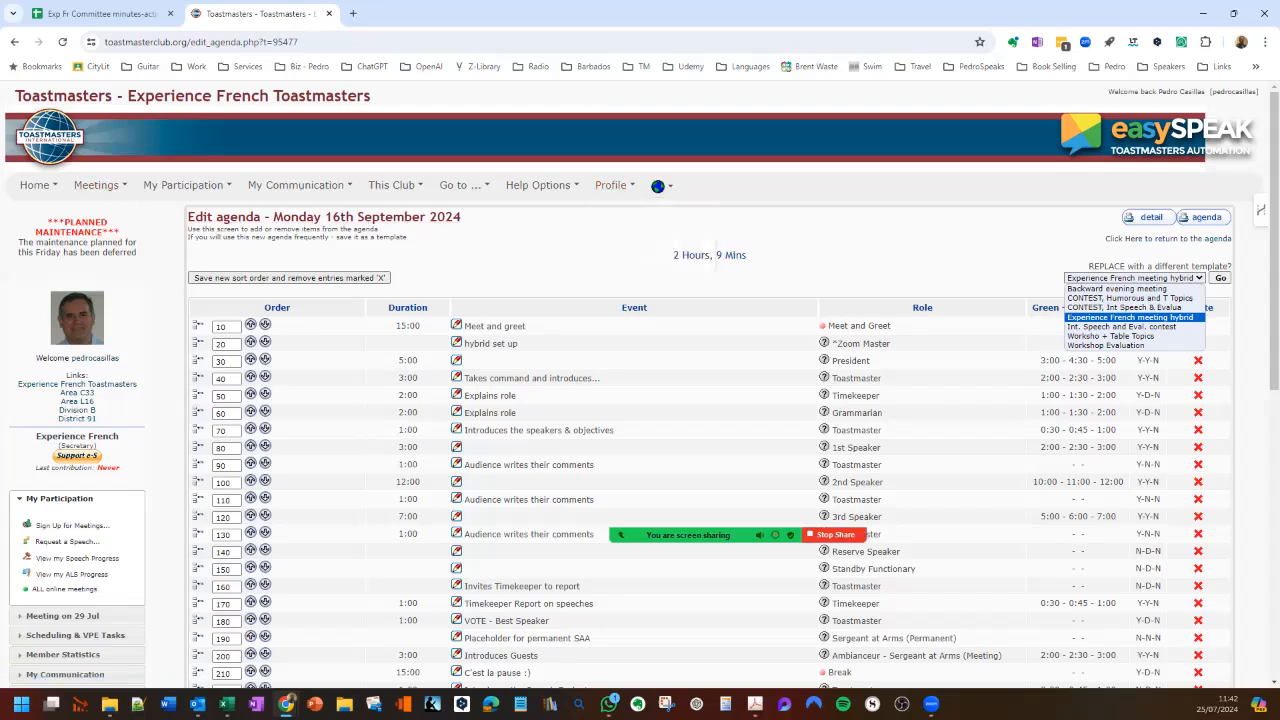
pyautogui.click(1177, 239)
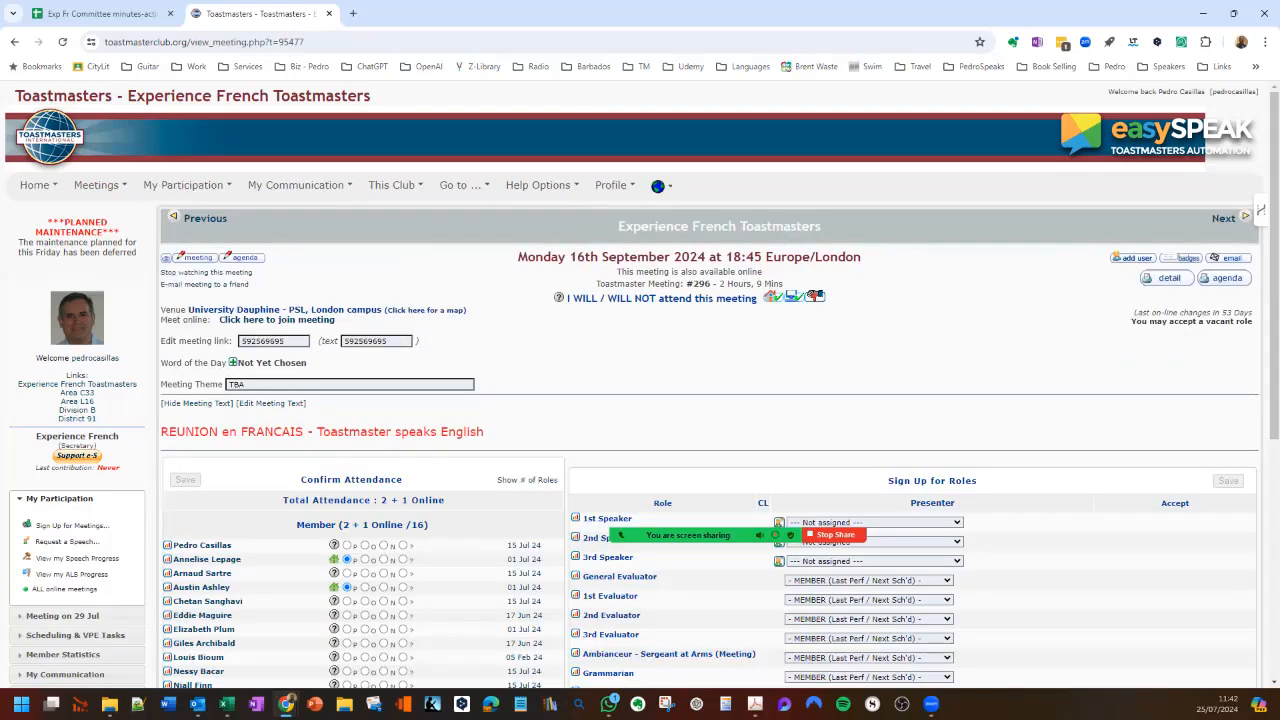
# - Check the meeting date following 30 September 2024 in the Dates 2024-25 sheet and start a new event in easySPEAK
pyautogui.click(1224, 218)
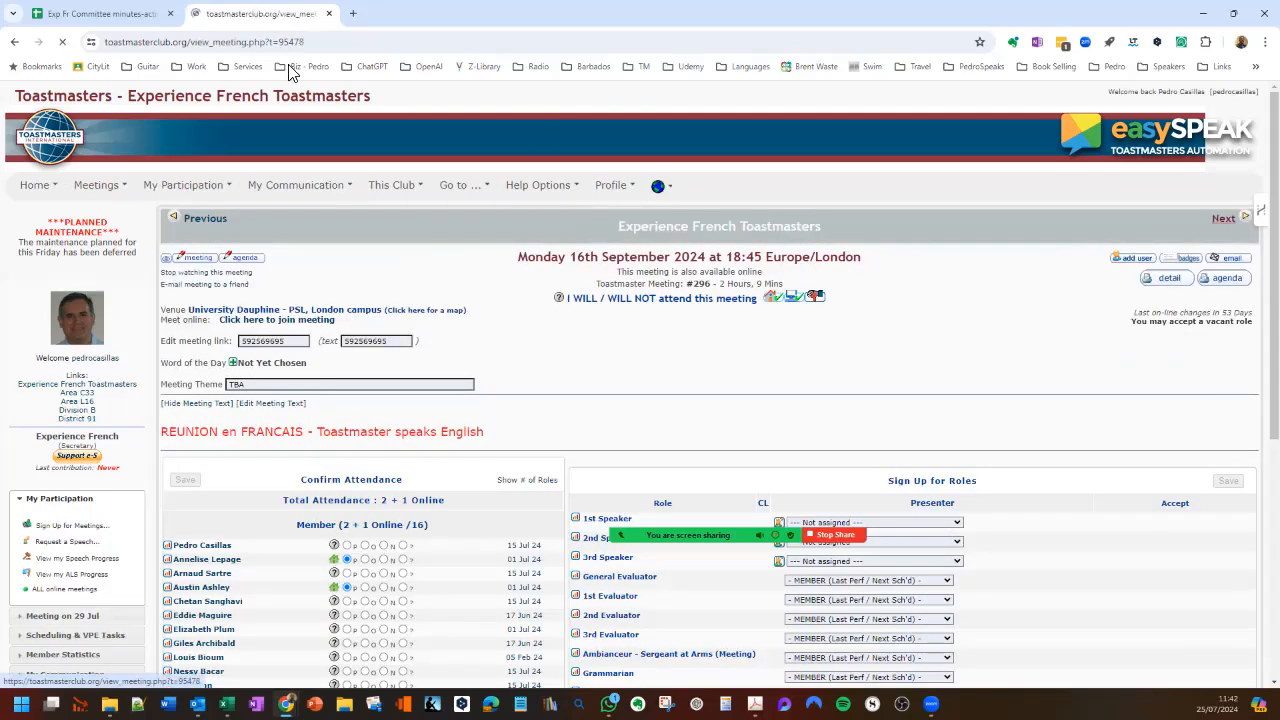
pyautogui.click(111, 16)
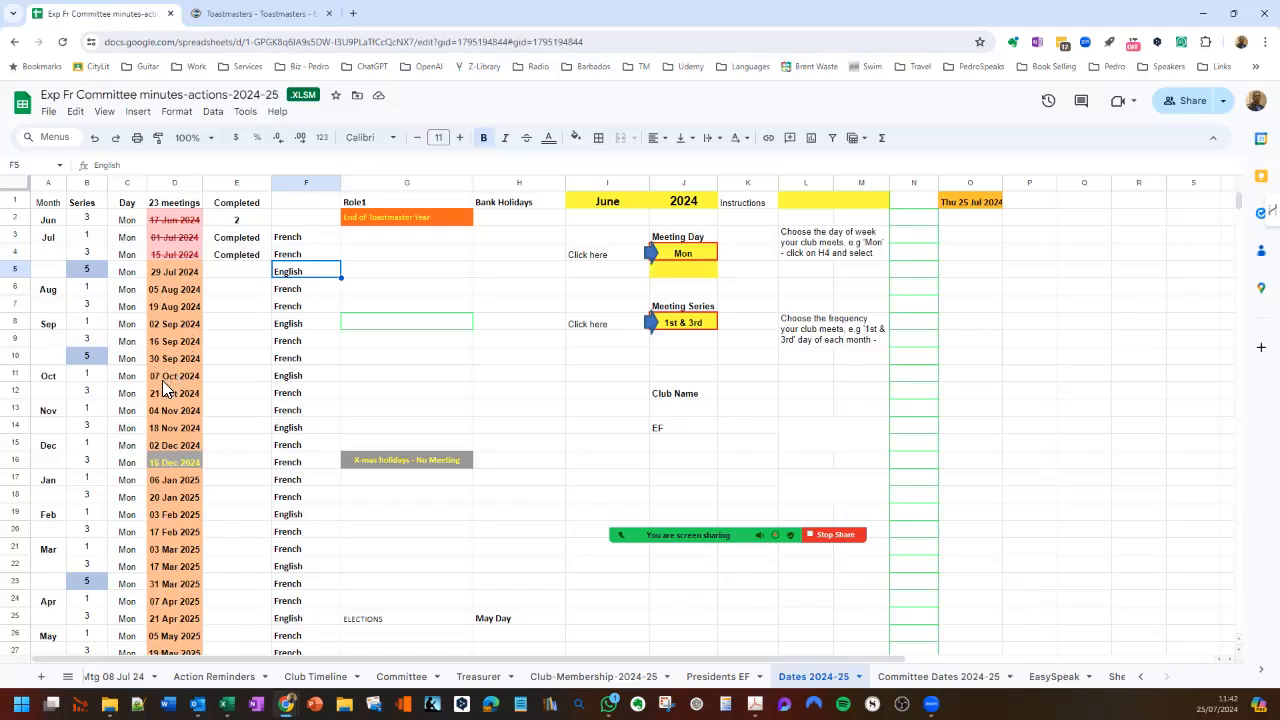
pyautogui.click(250, 14)
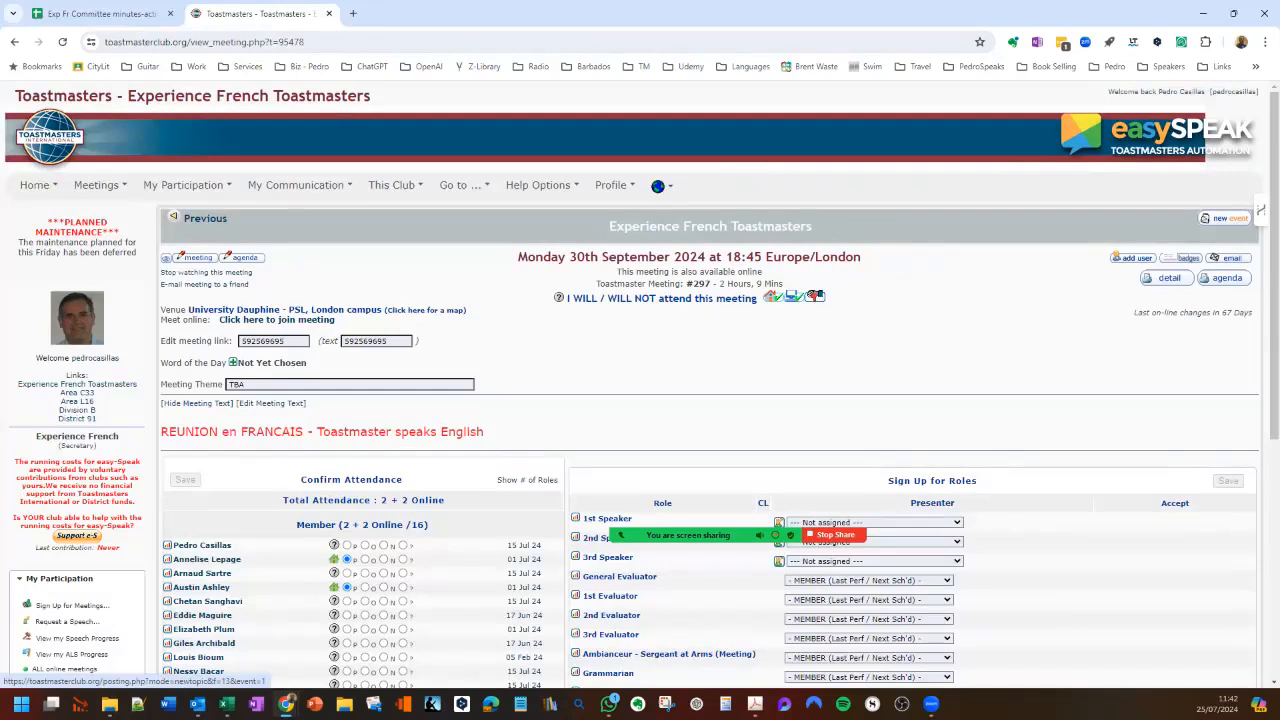
pyautogui.click(1260, 210)
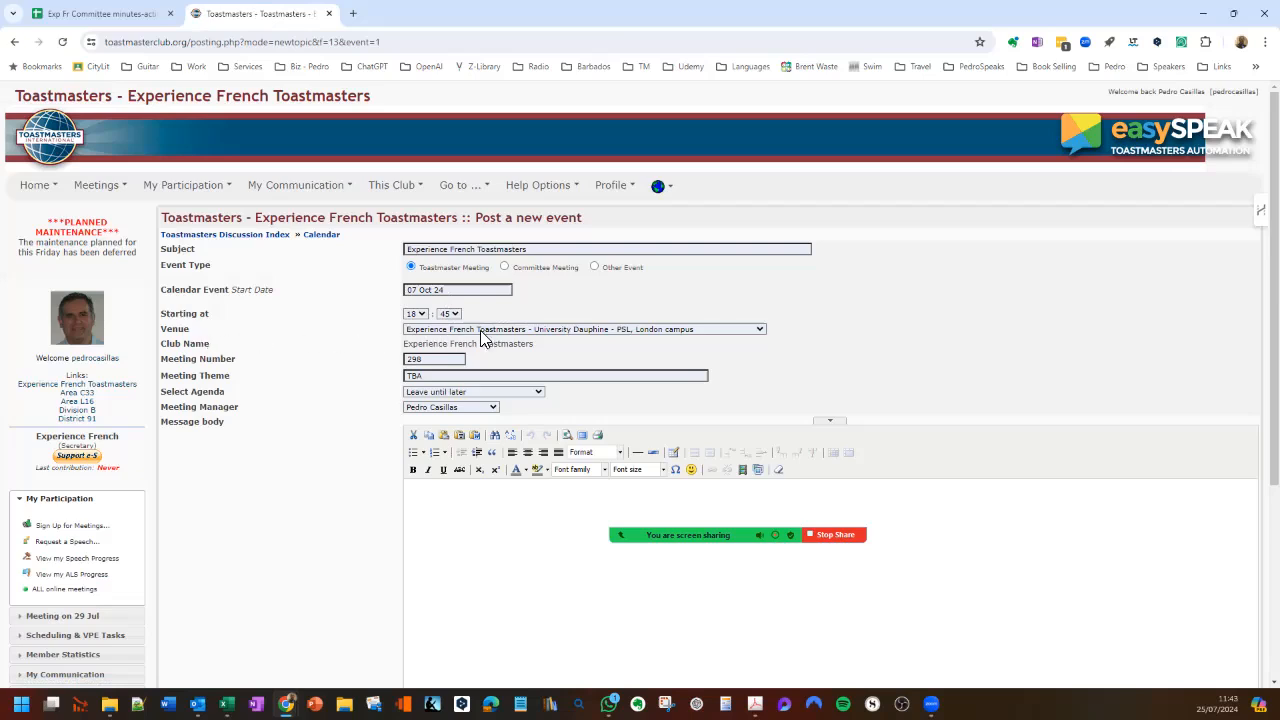
# - Review the venue and meeting manager choices and set the new event's agenda to Experience French meeting hybrid
pyautogui.click(762, 330)
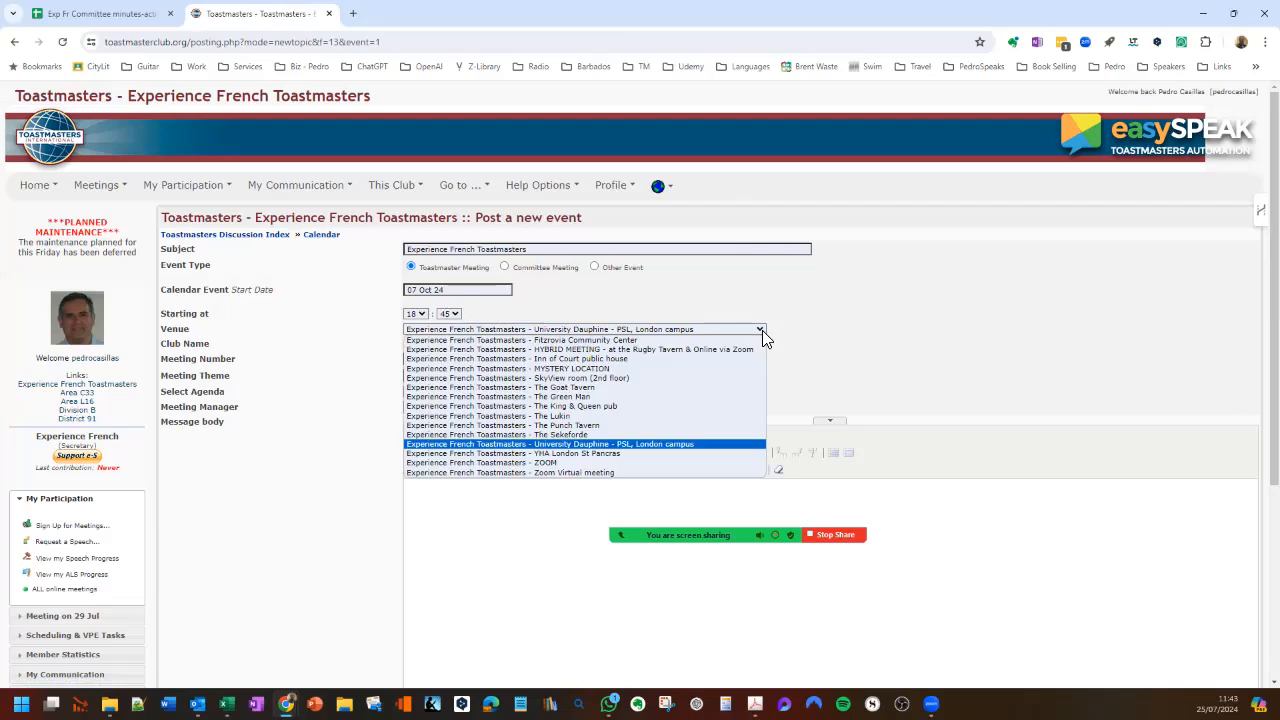
pyautogui.click(811, 325)
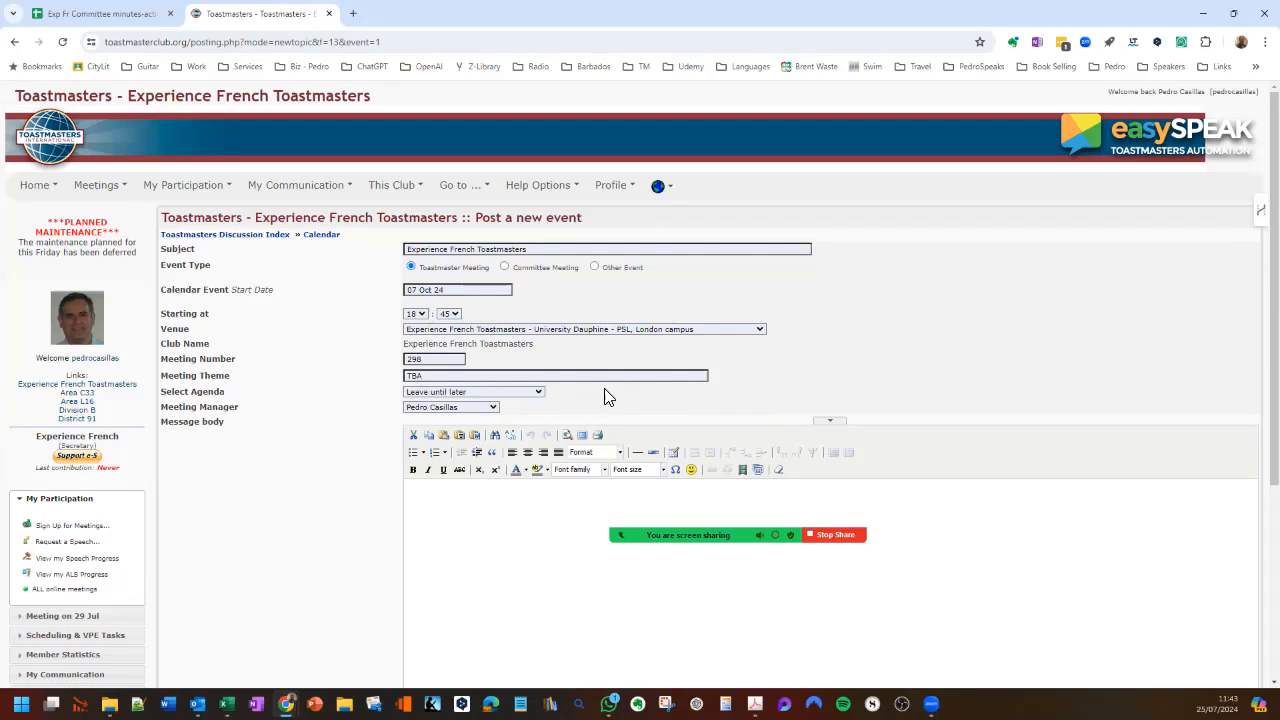
pyautogui.click(540, 393)
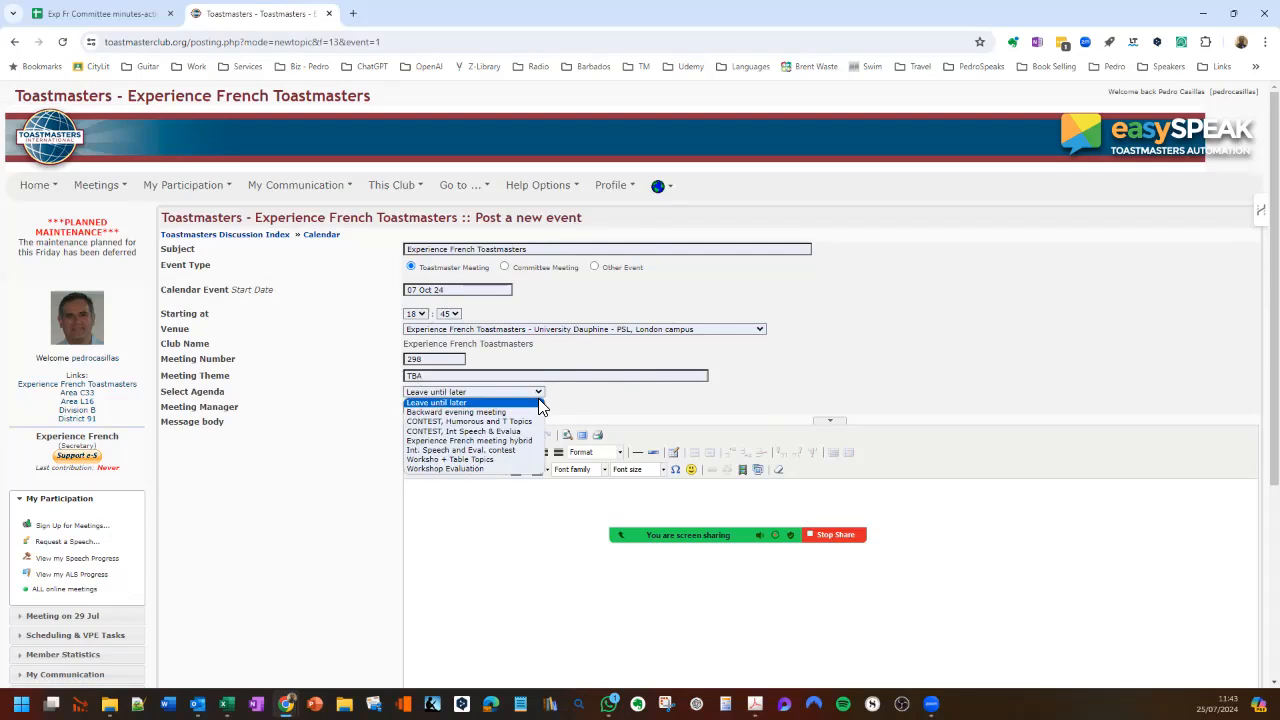
pyautogui.click(497, 441)
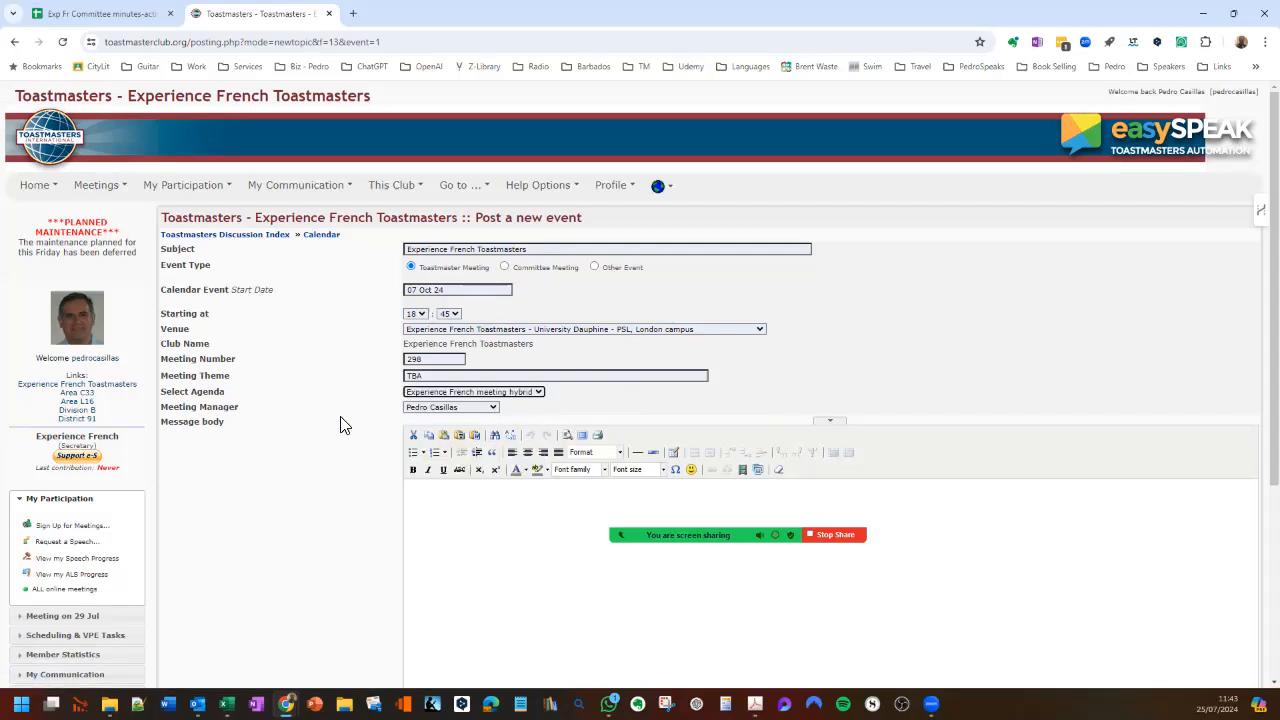
pyautogui.click(497, 409)
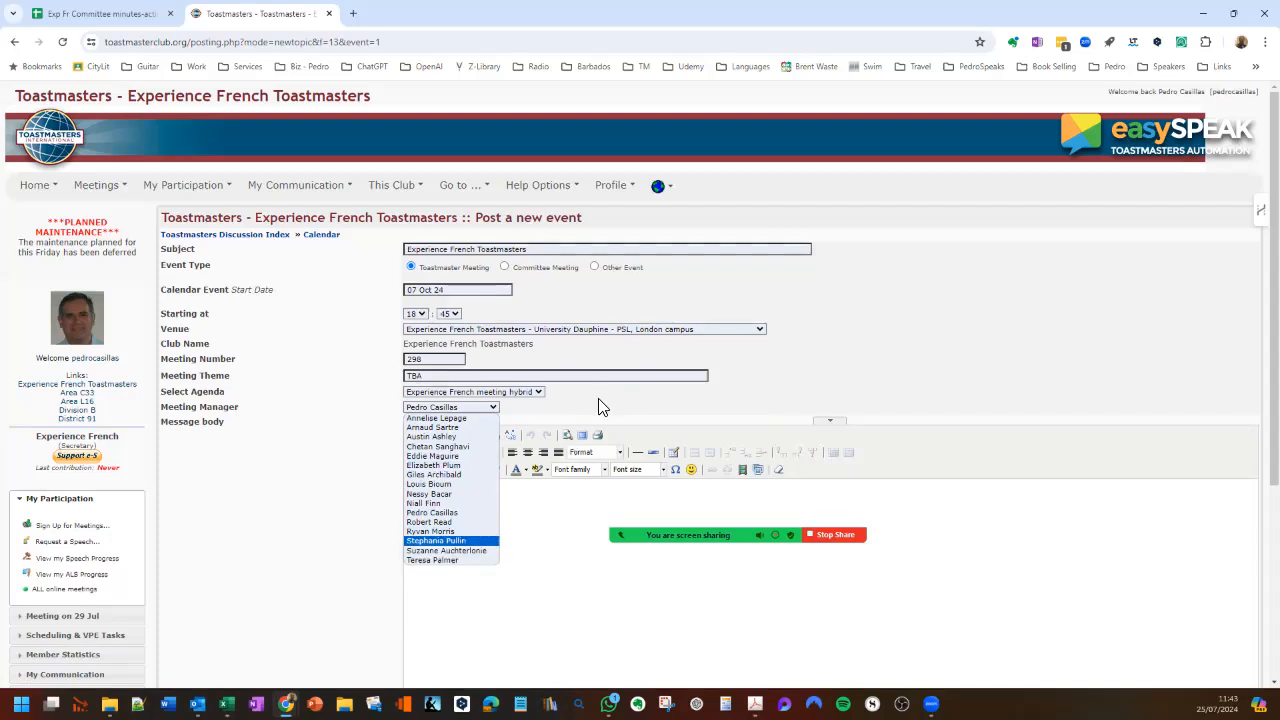
pyautogui.click(783, 386)
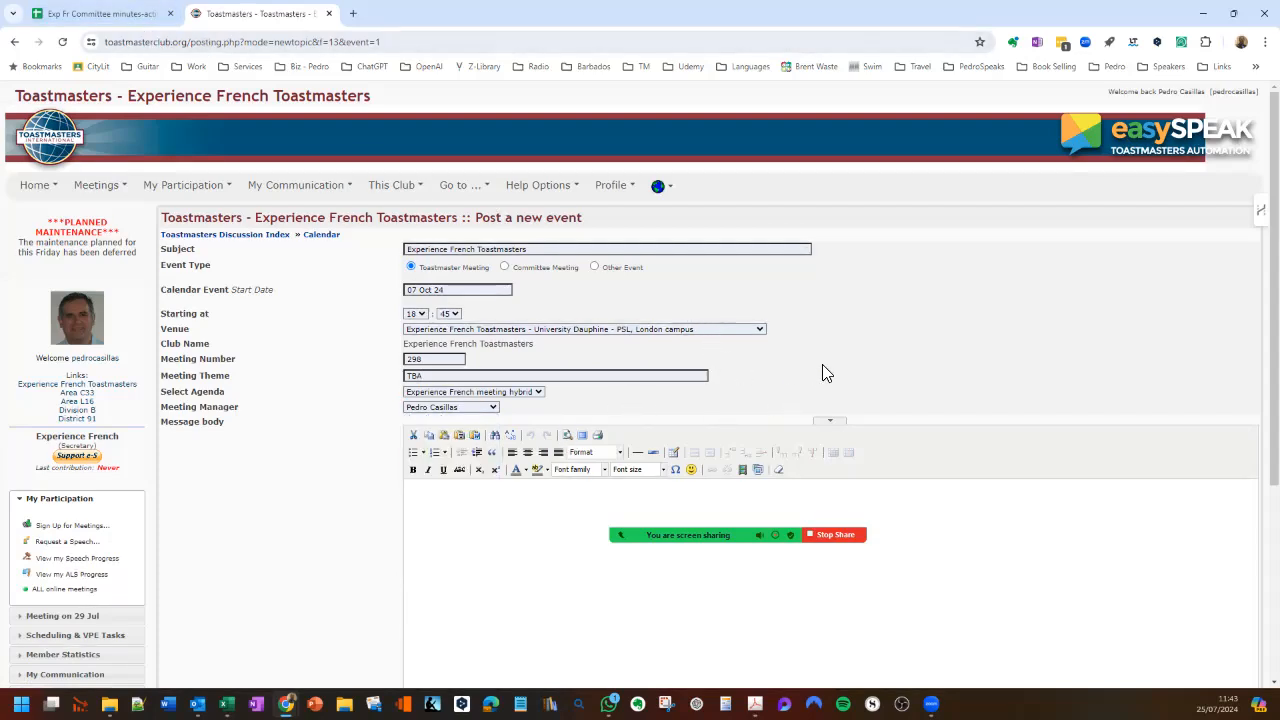
# - Copy "Meeting in English - Toastmaster parle français" from the spreadsheet's EasySpeak sheet into the new event's message body
pyautogui.click(120, 18)
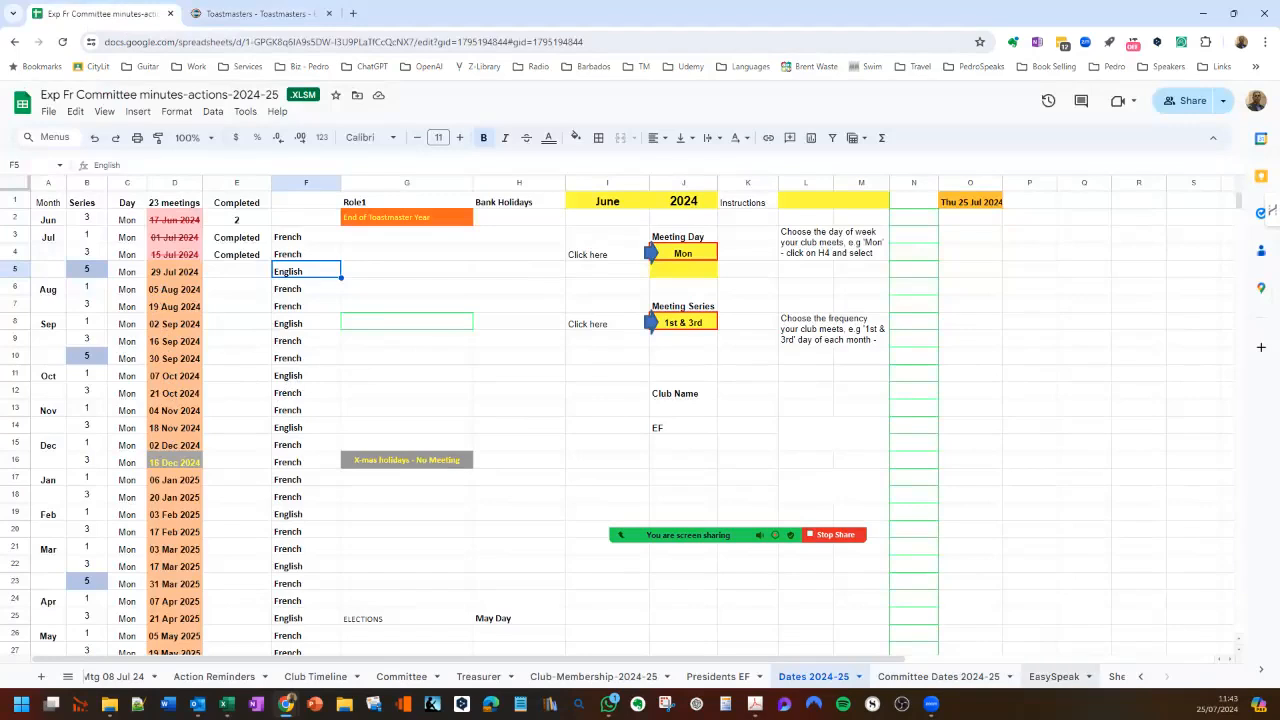
pyautogui.click(1054, 676)
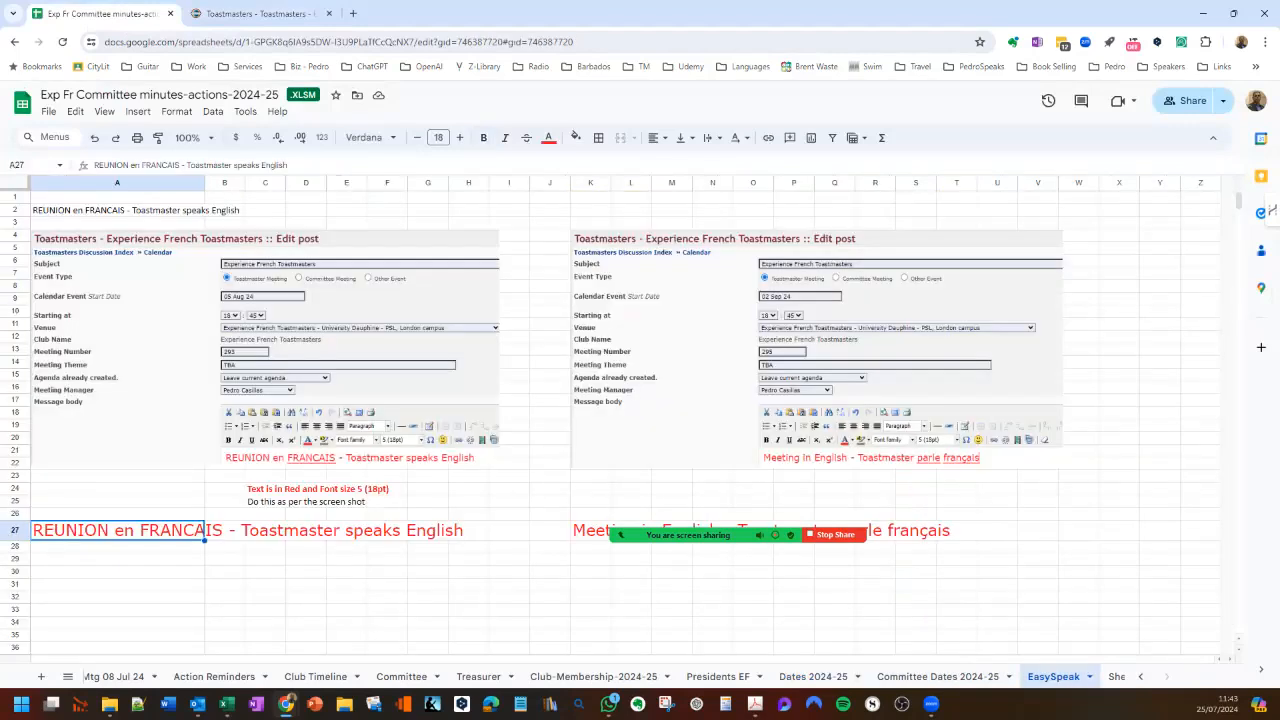
pyautogui.click(590, 531)
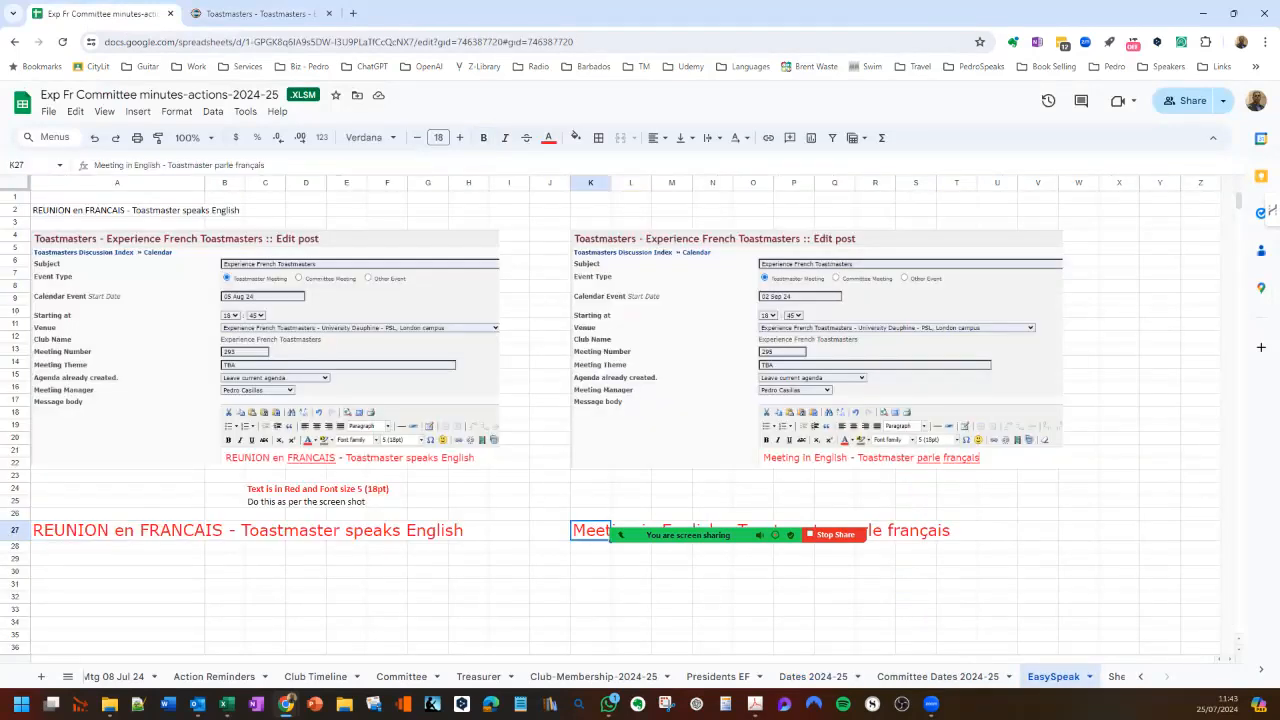
pyautogui.hotkey('ctrl', 'c')
pyautogui.click(257, 15)
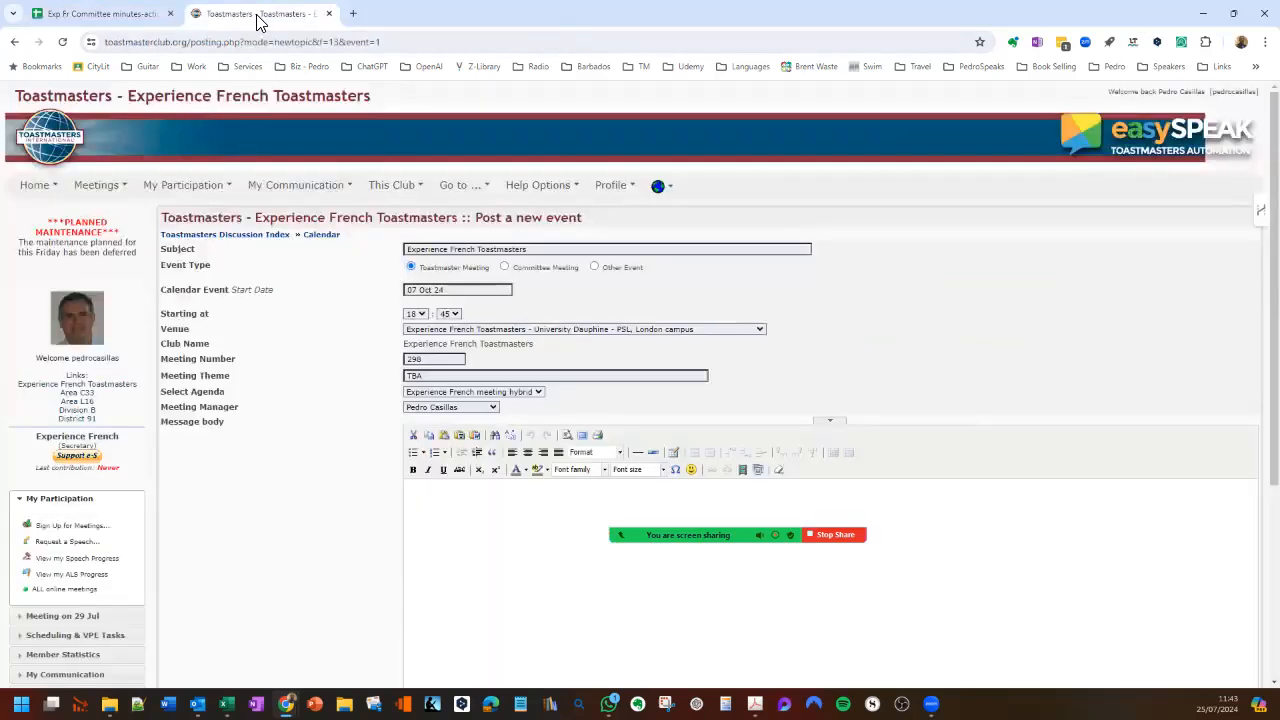
pyautogui.click(409, 488)
pyautogui.hotkey('ctrl', 'v')
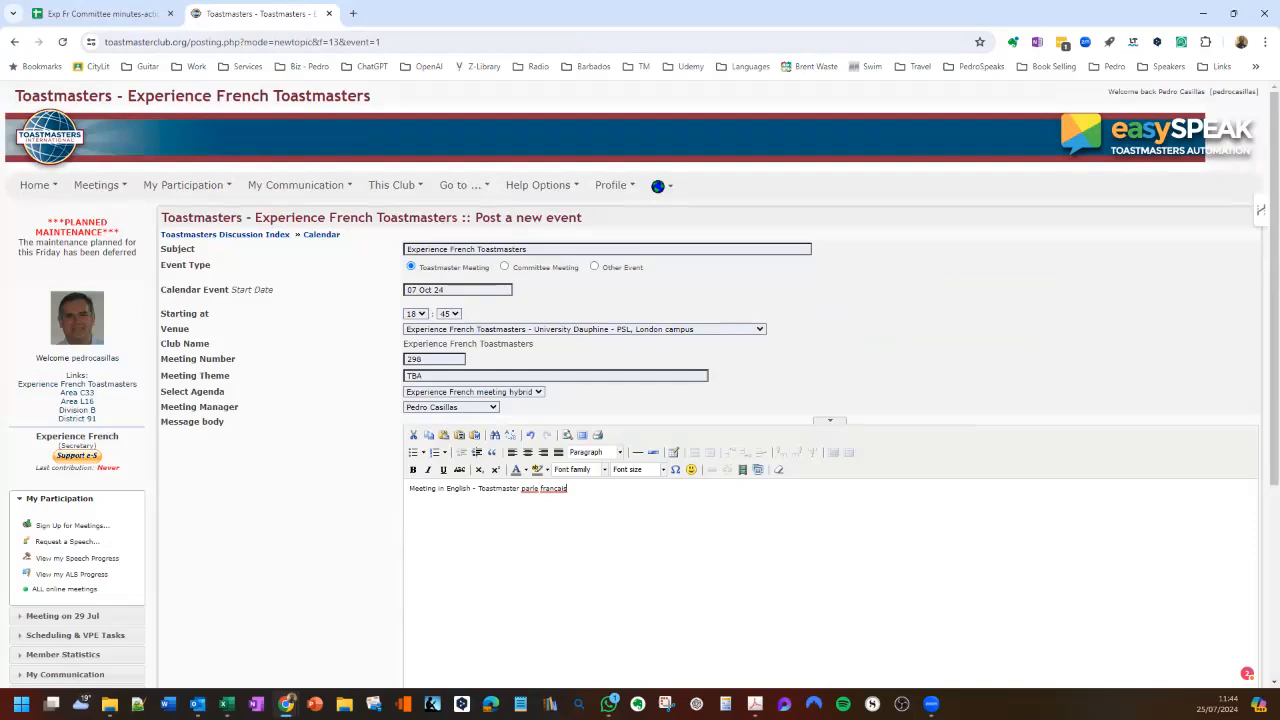
# - Format the whole message body text in red with font size 5 (18pt)
pyautogui.hotkey('ctrl', 'a')
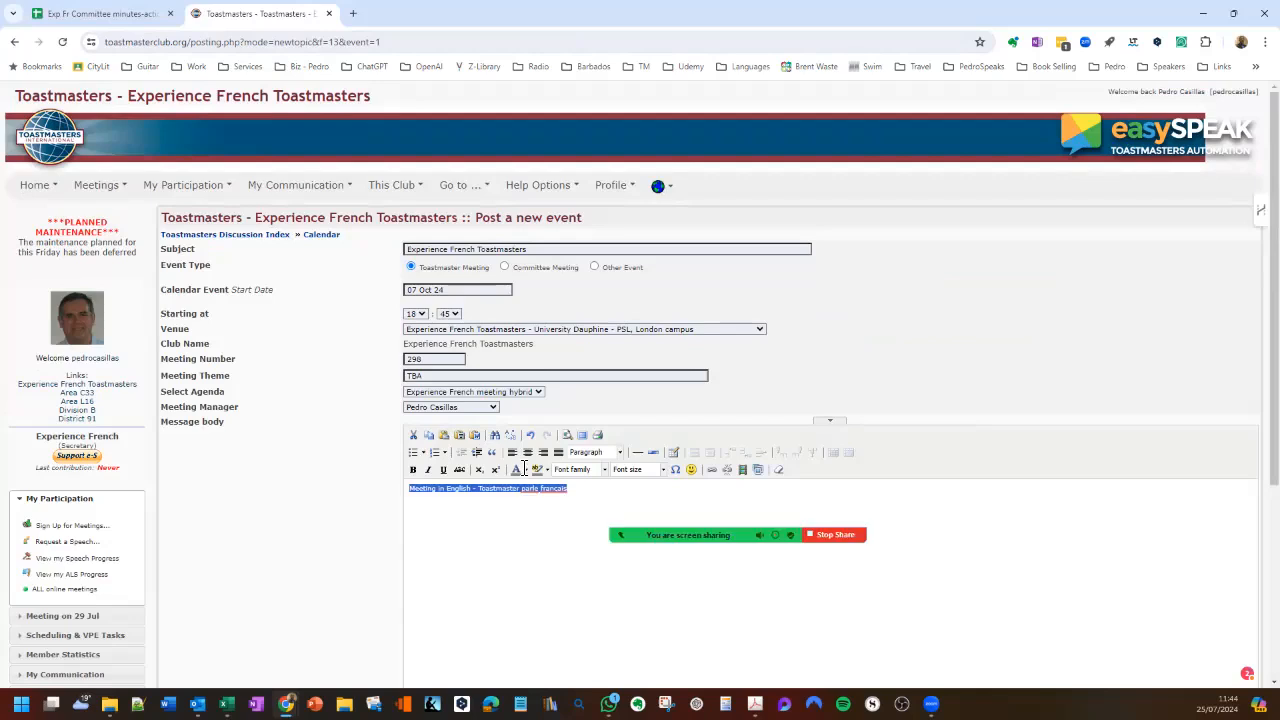
pyautogui.click(525, 470)
pyautogui.click(662, 469)
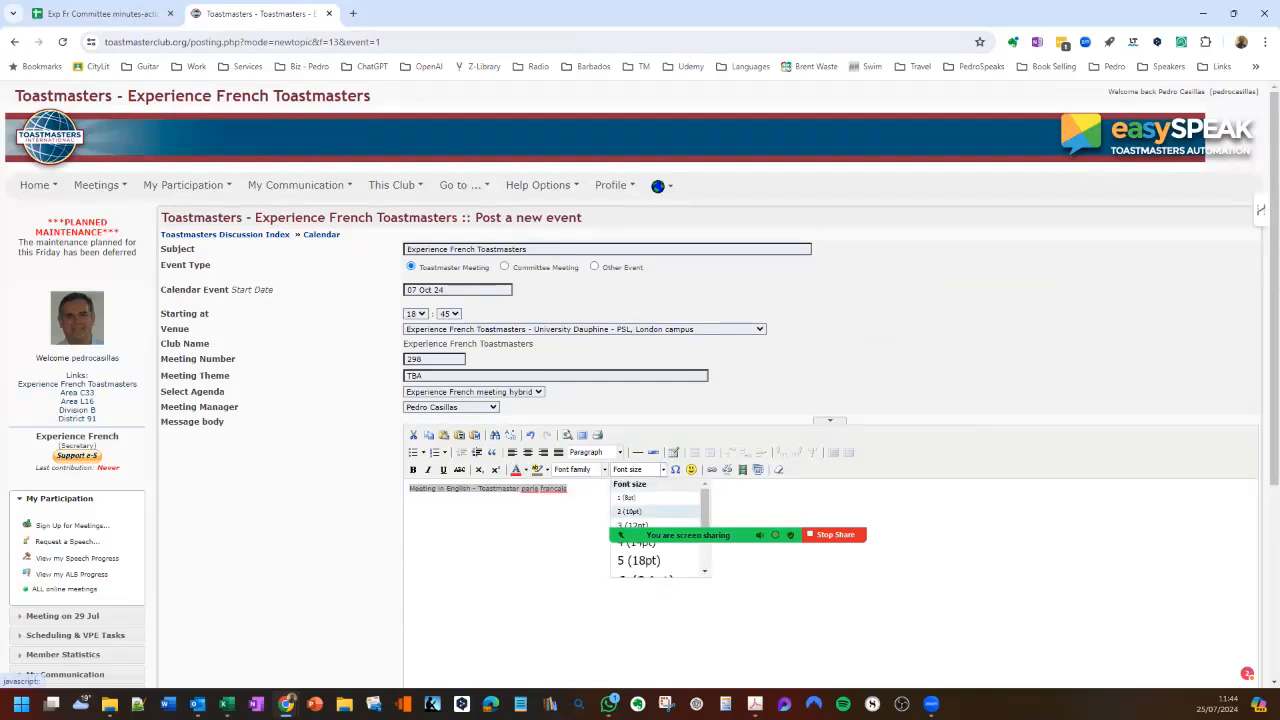
pyautogui.click(638, 560)
pyautogui.click(561, 491)
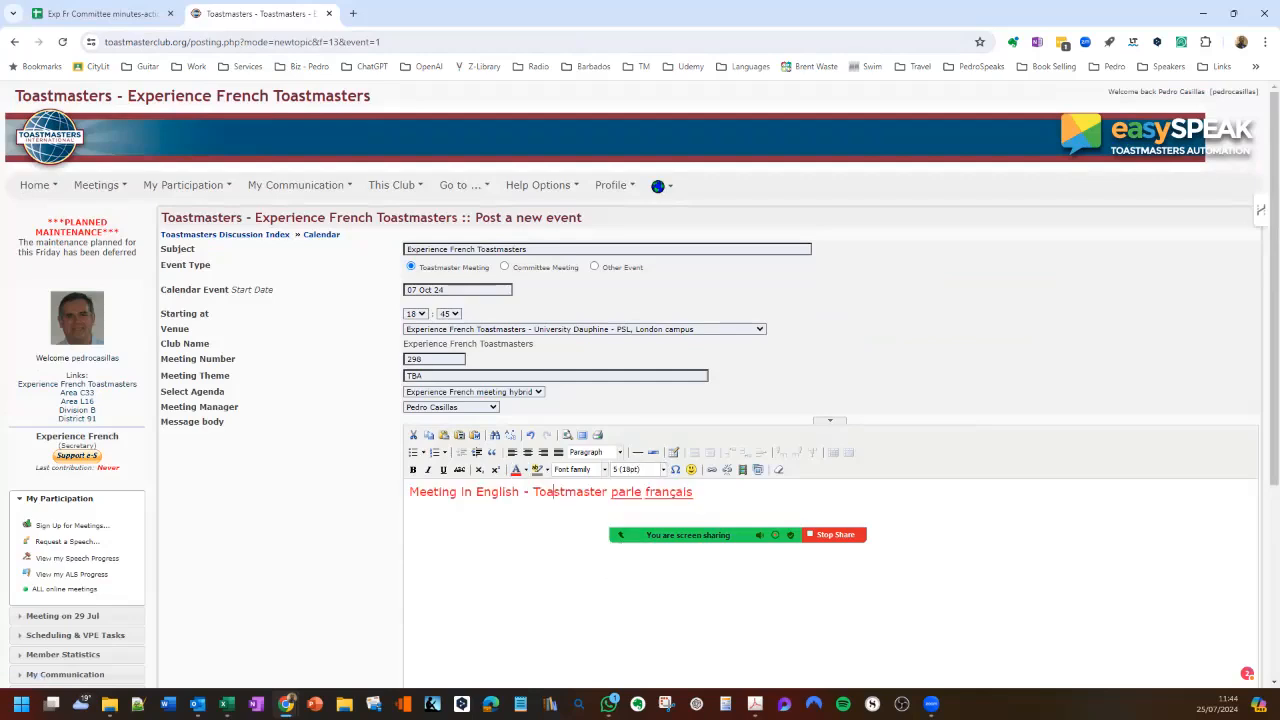
pyautogui.press('End')
# - Submit the new 07 Oct 24 event and open its meeting page
pyautogui.scroll(-2, 640, 400)
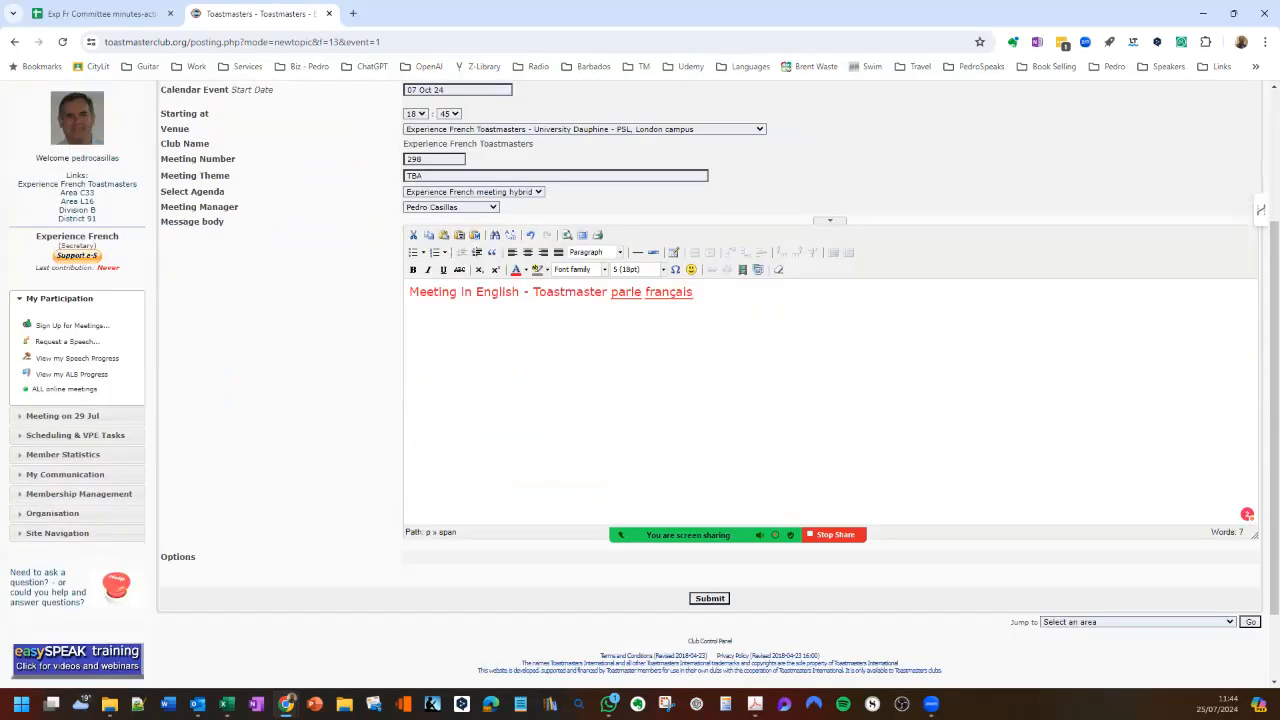
pyautogui.click(709, 598)
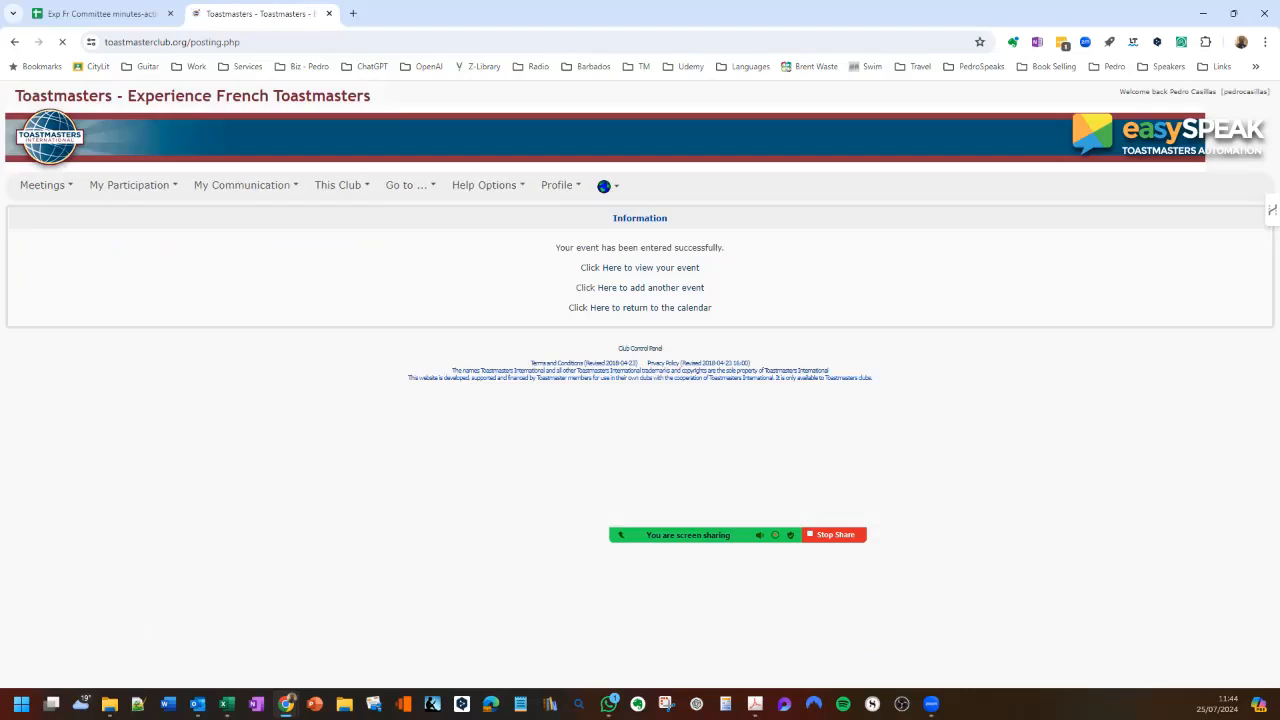
pyautogui.click(654, 272)
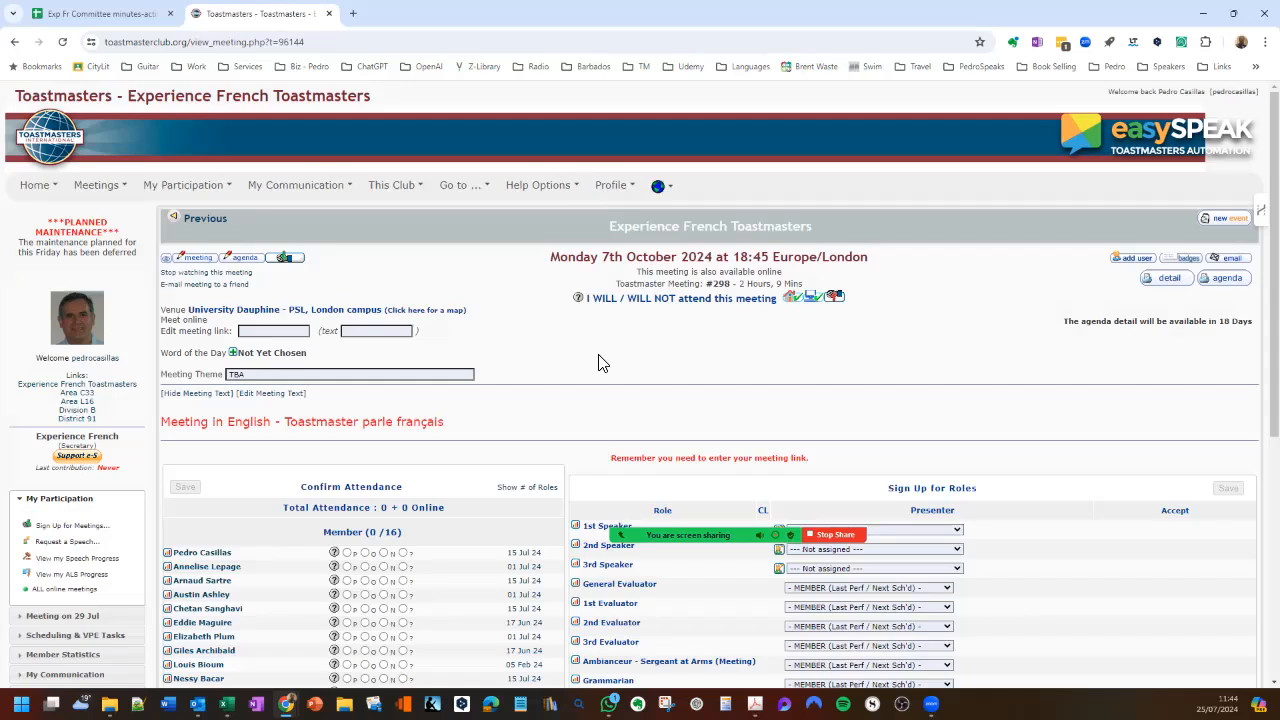
# - Copy the online meeting number from the 30 September 2024 meeting into the 7 October meeting's link and link text
pyautogui.click(268, 336)
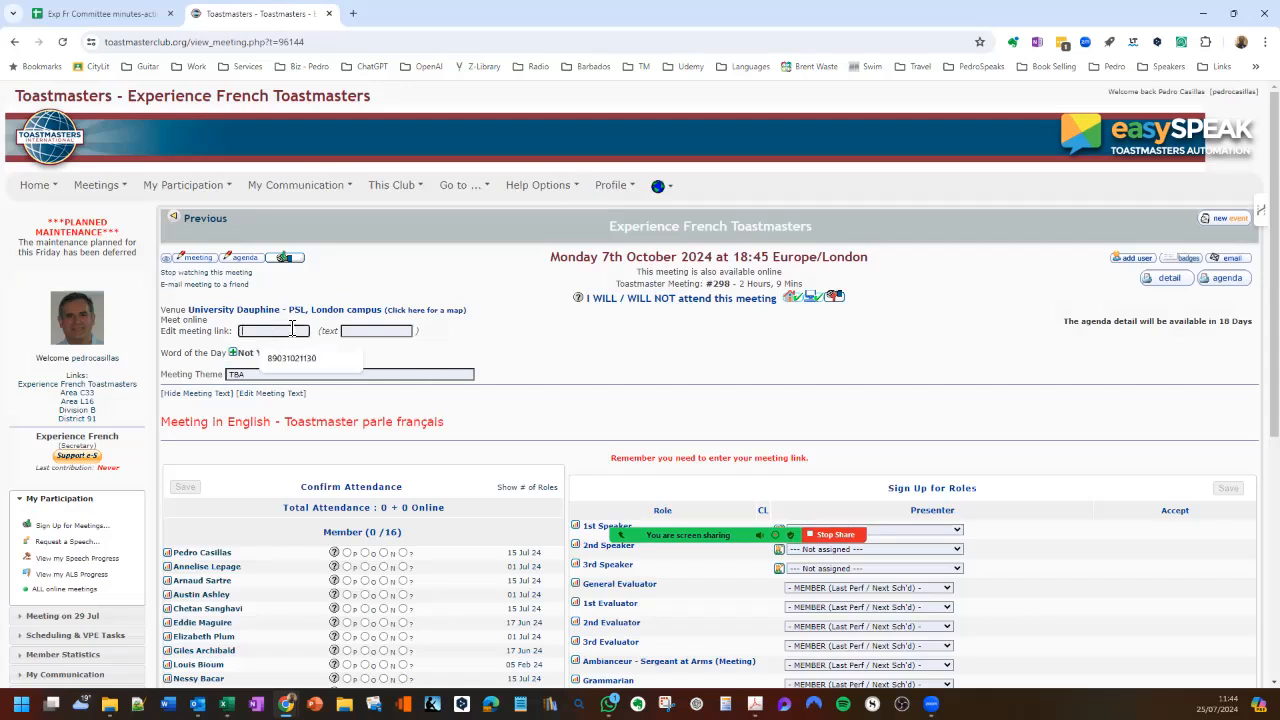
pyautogui.click(407, 292)
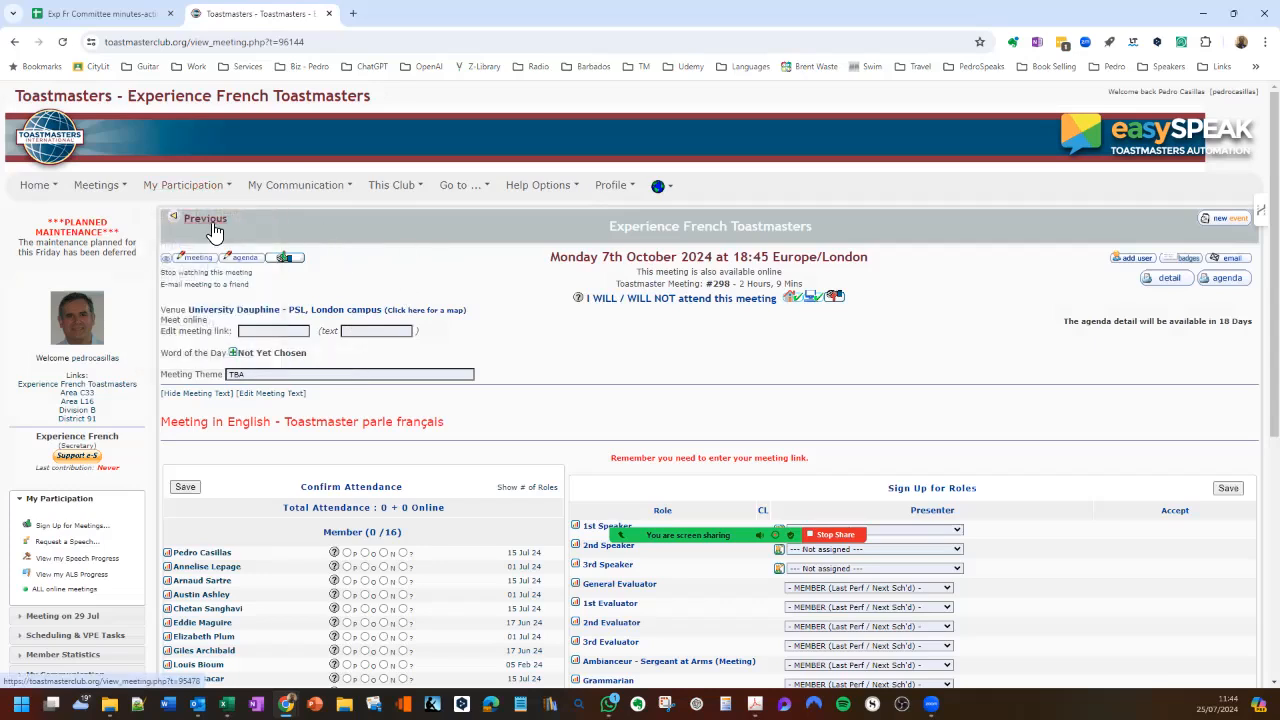
pyautogui.click(218, 222)
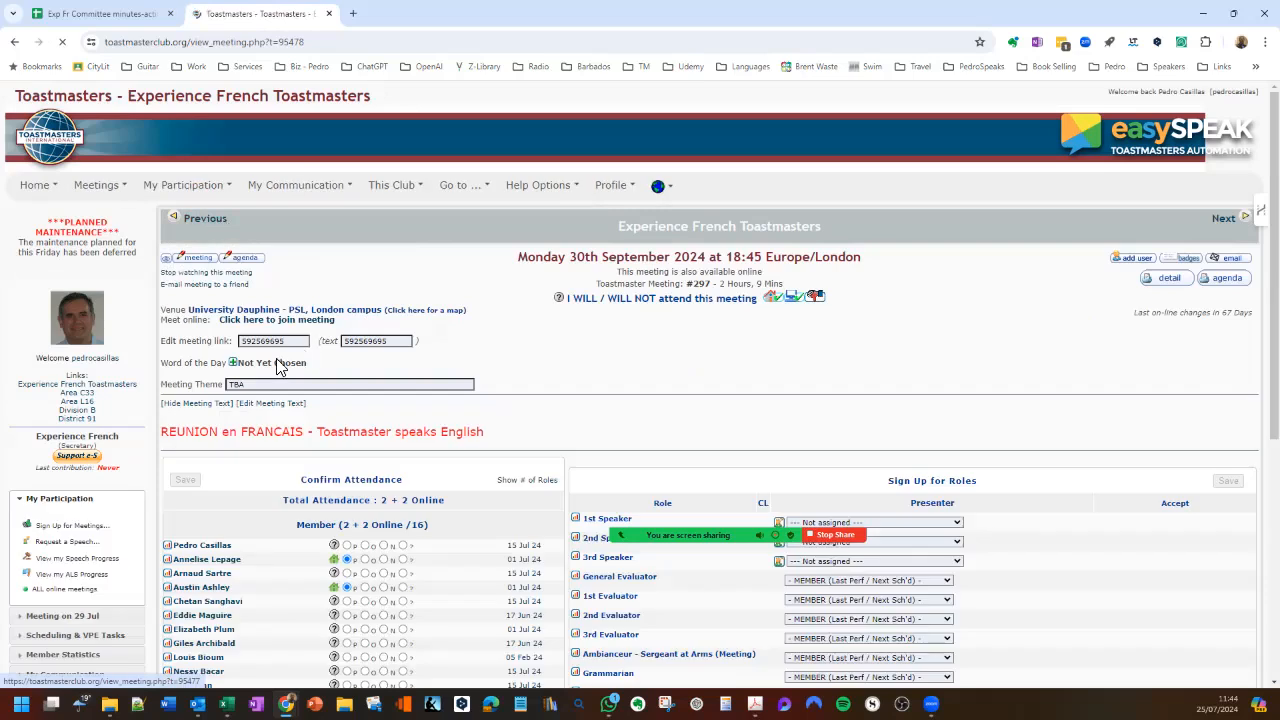
pyautogui.doubleClick(265, 341)
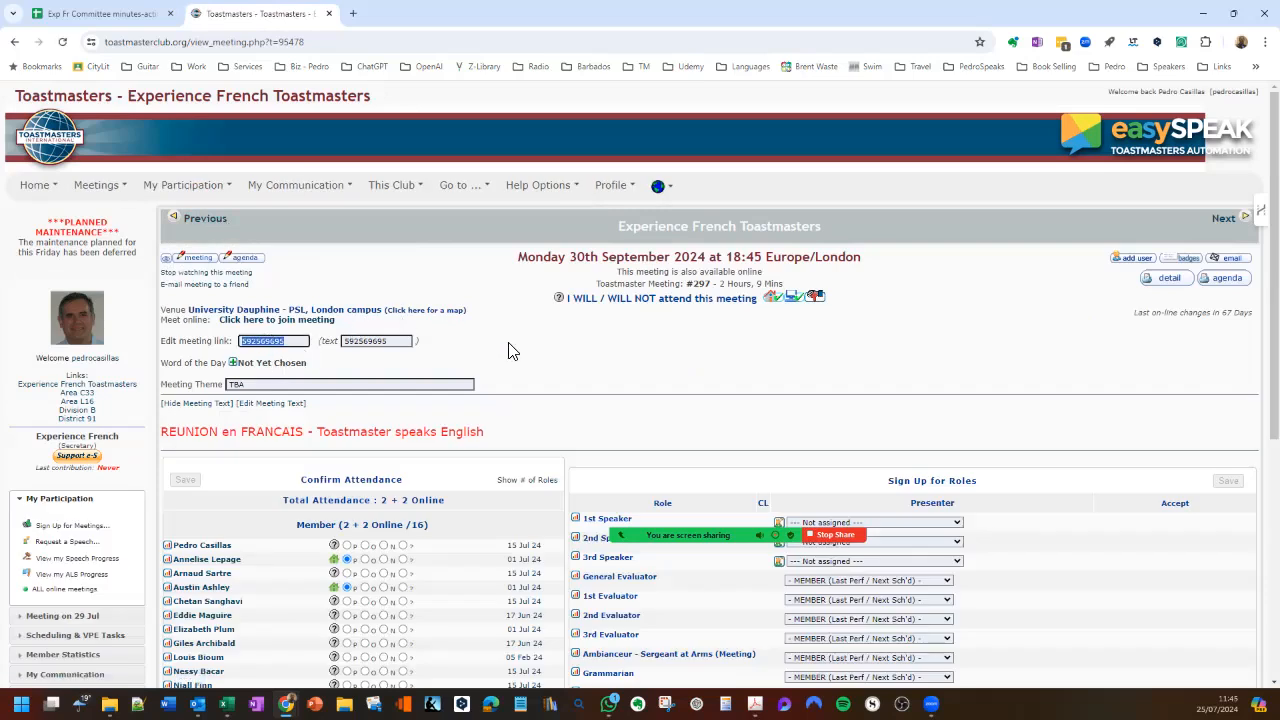
pyautogui.click(1224, 218)
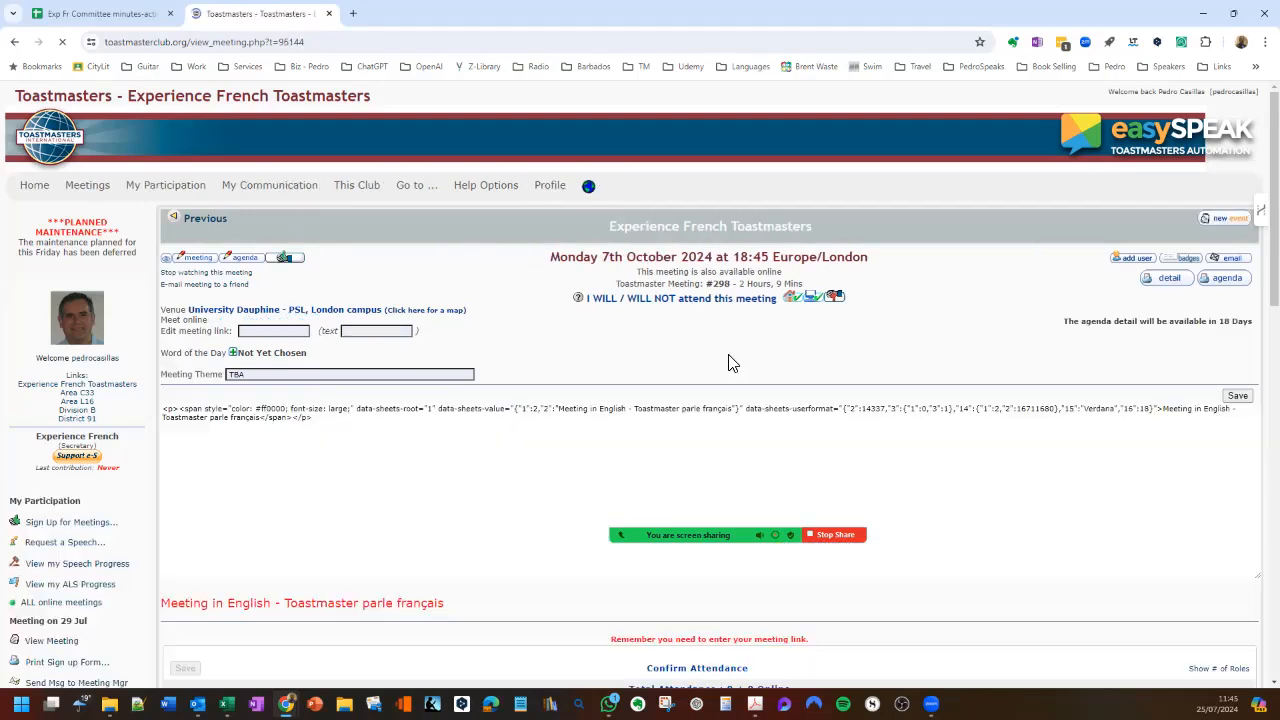
pyautogui.click(252, 331)
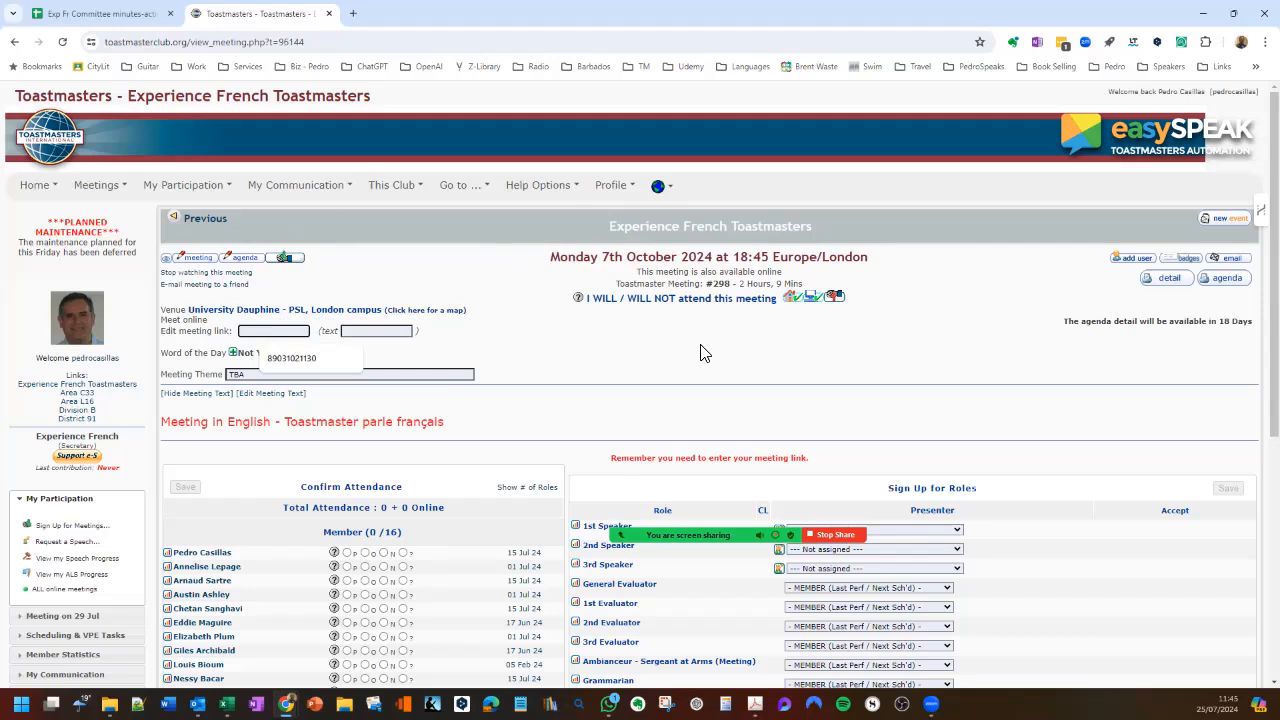
pyautogui.hotkey('ctrl', 'v')
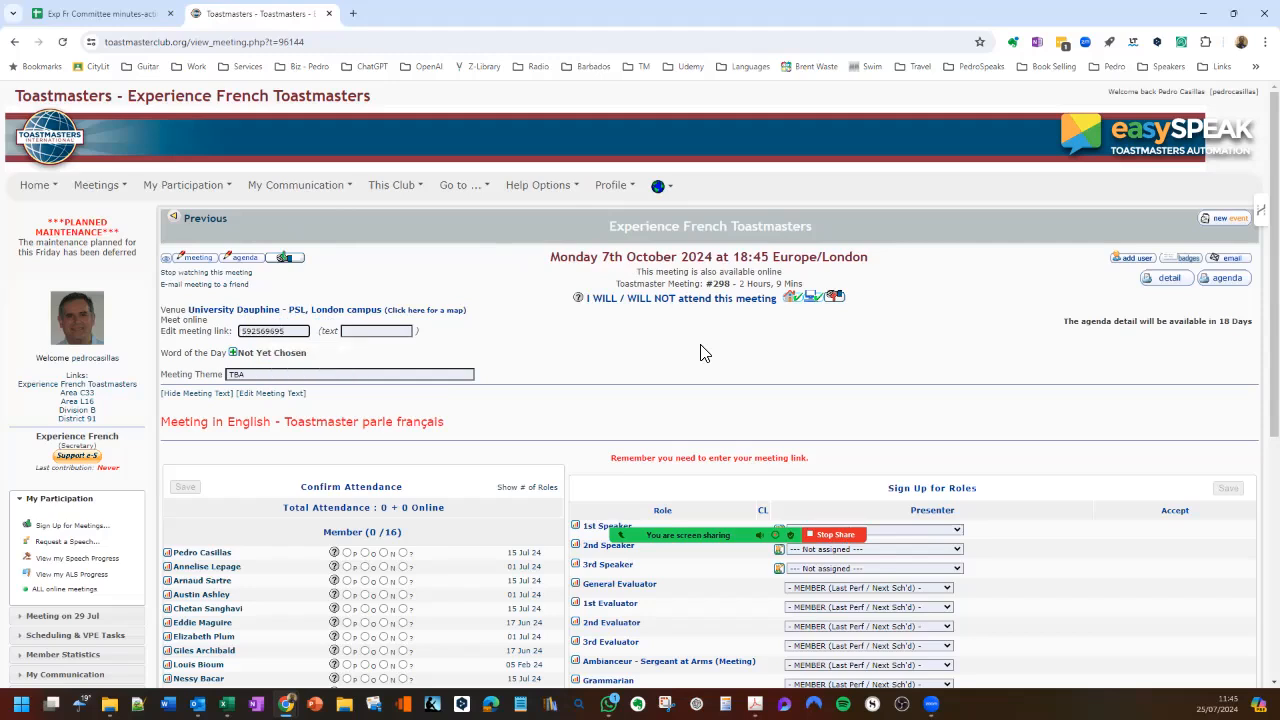
pyautogui.click(408, 332)
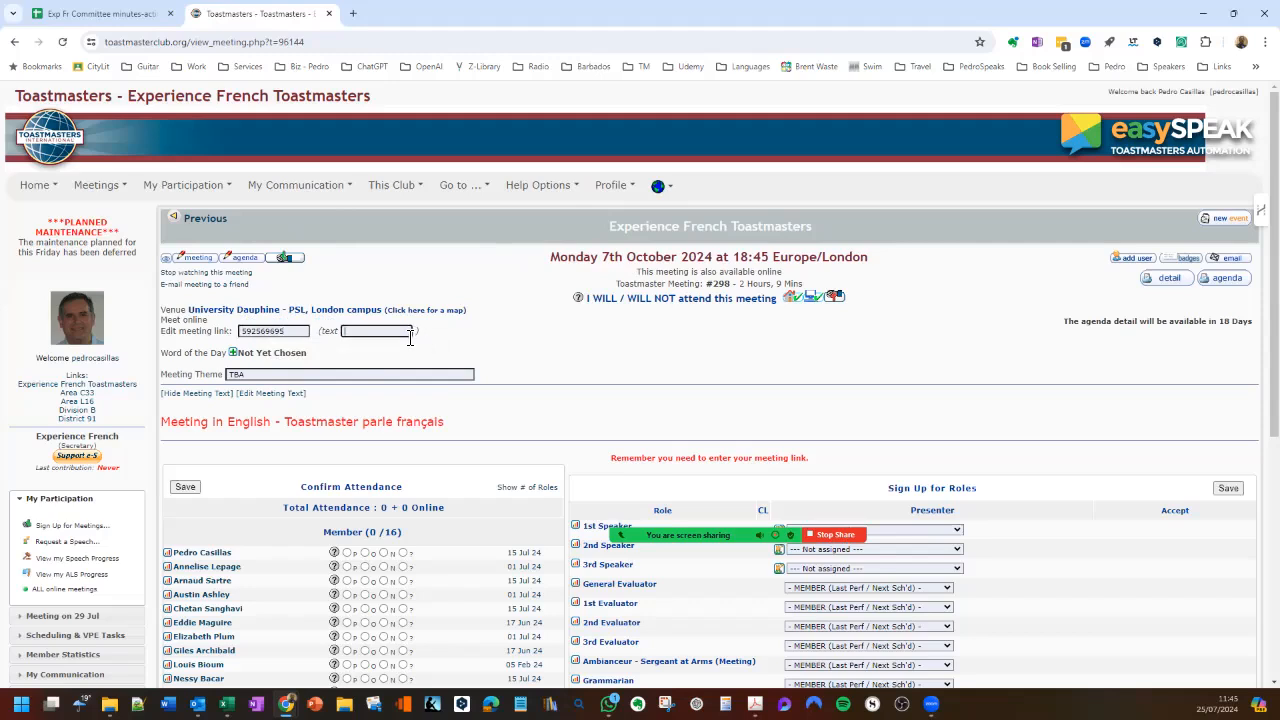
pyautogui.hotkey('ctrl', 'v')
# - Review the presenter choices for the 1st Speaker and 1st Evaluator roles and check the 7 October meeting's link entry
pyautogui.scroll(-3, 722, 266)
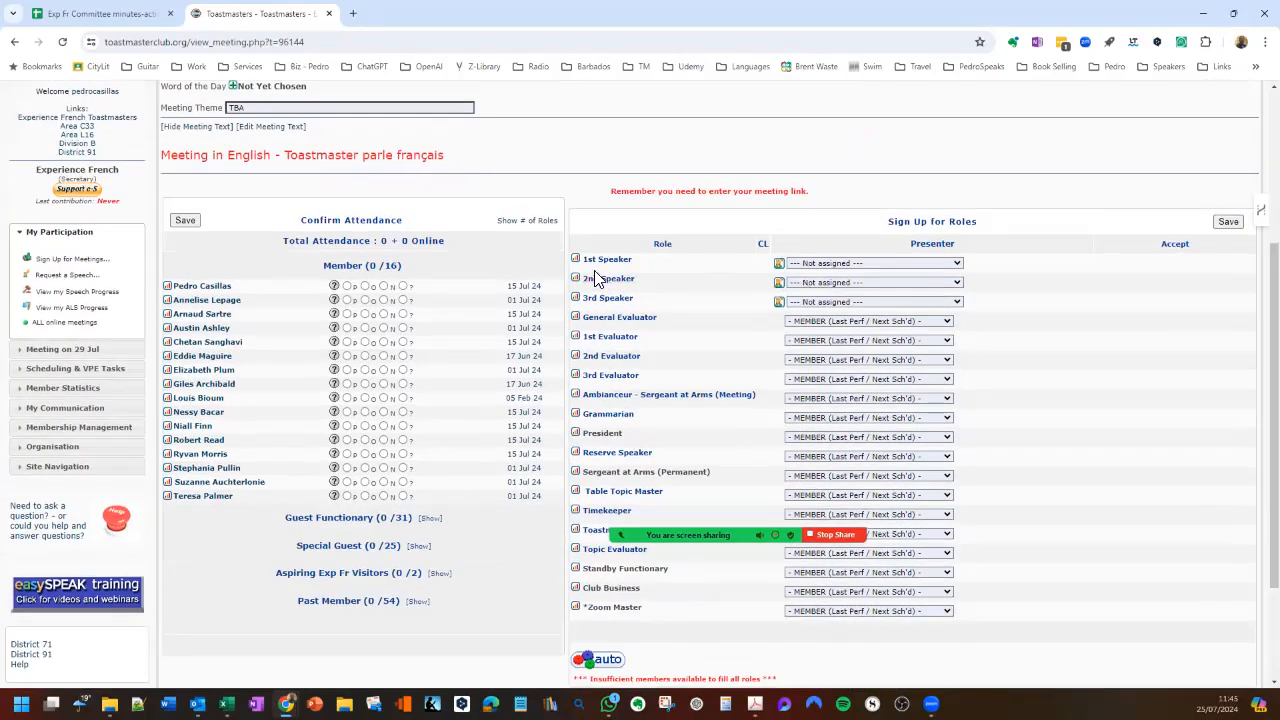
pyautogui.click(828, 263)
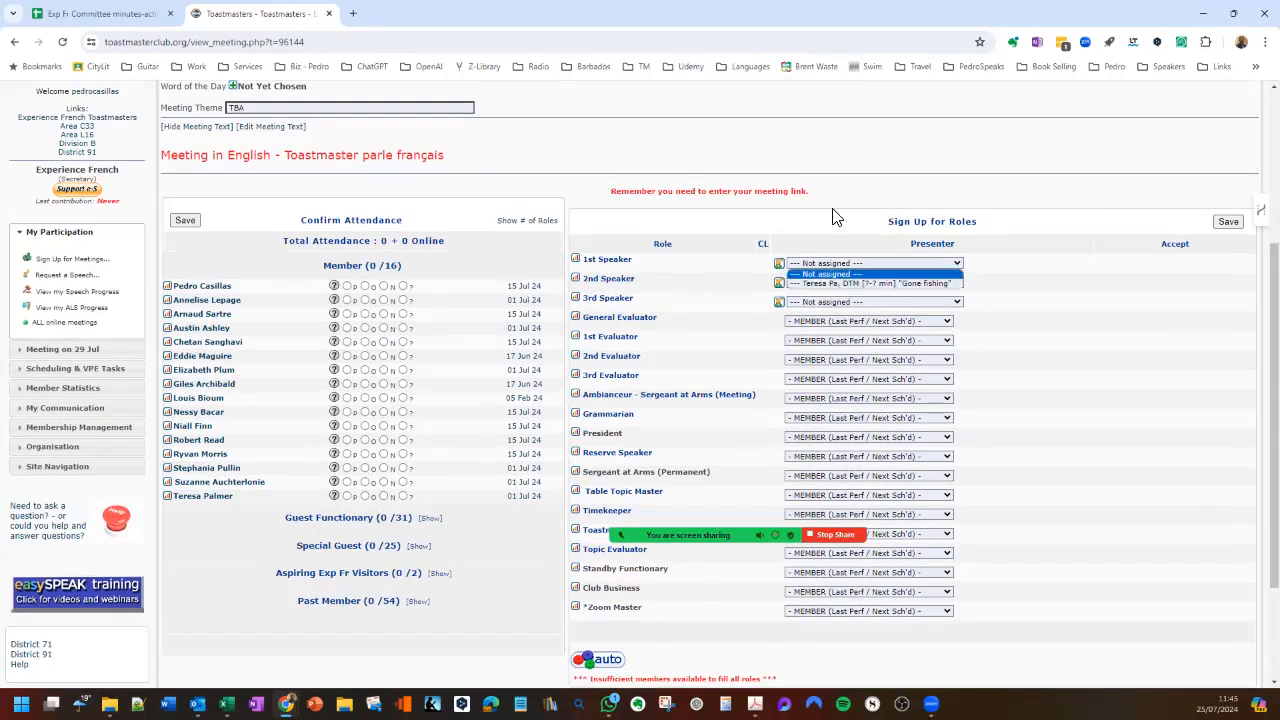
pyautogui.click(828, 273)
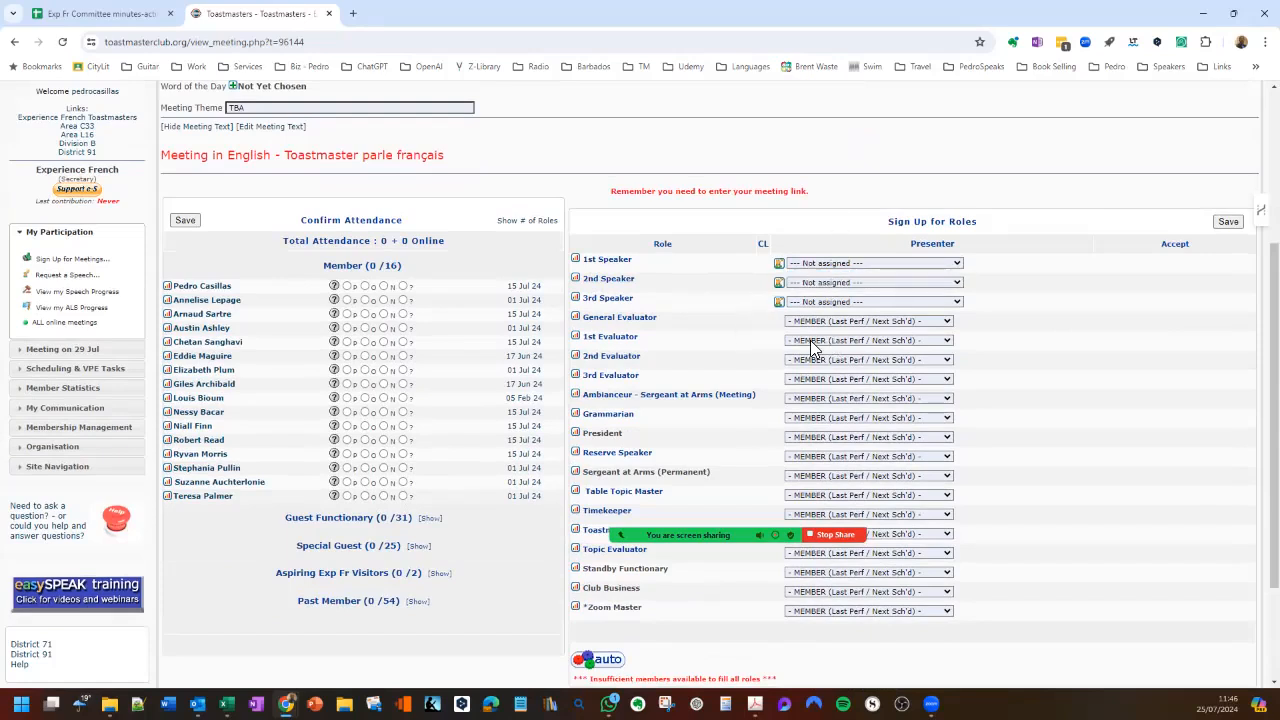
pyautogui.click(900, 341)
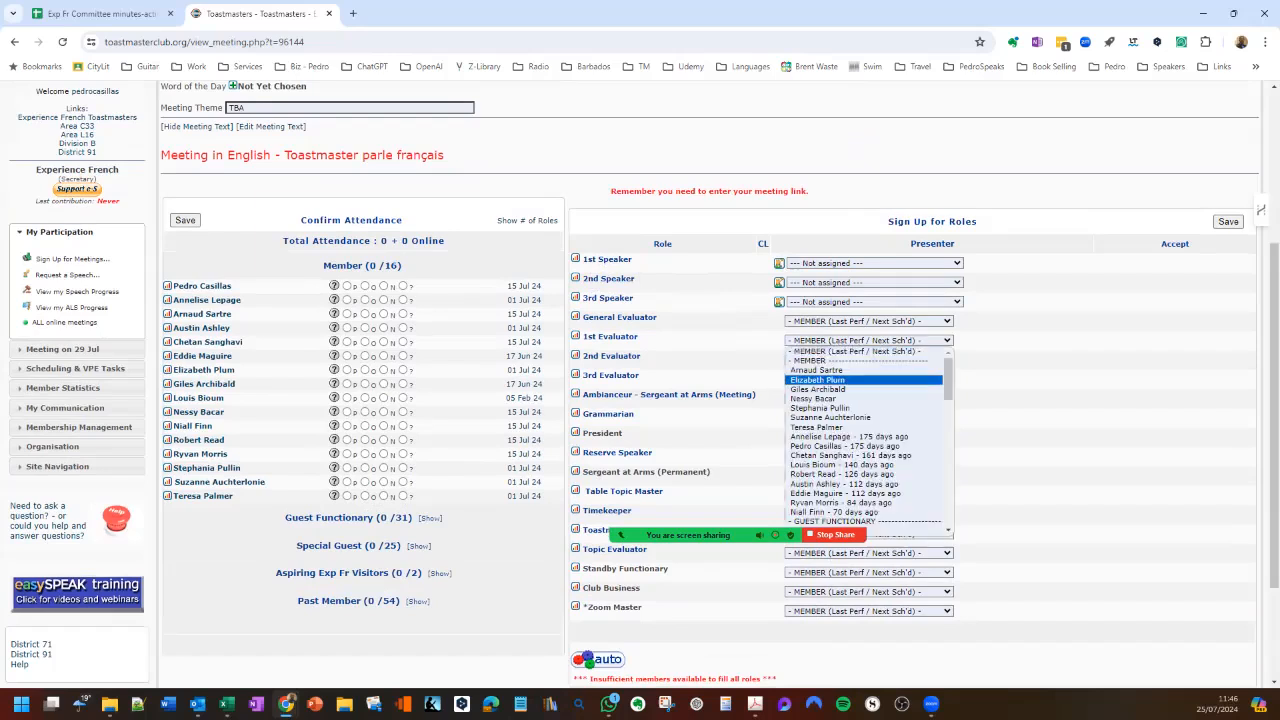
pyautogui.moveTo(948, 380)
pyautogui.mouseDown()
pyautogui.moveTo(948, 410)
pyautogui.moveTo(948, 377)
pyautogui.mouseUp()
pyautogui.click(900, 350)
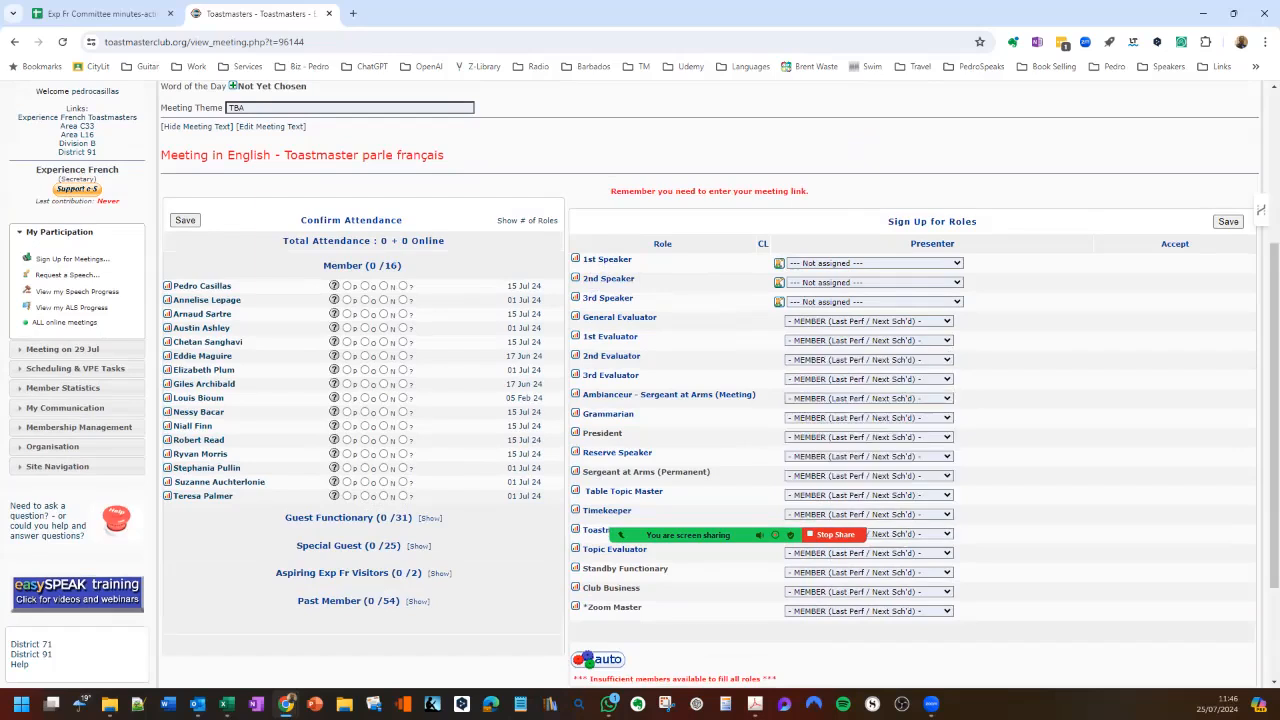
pyautogui.scroll(3, 1261, 210)
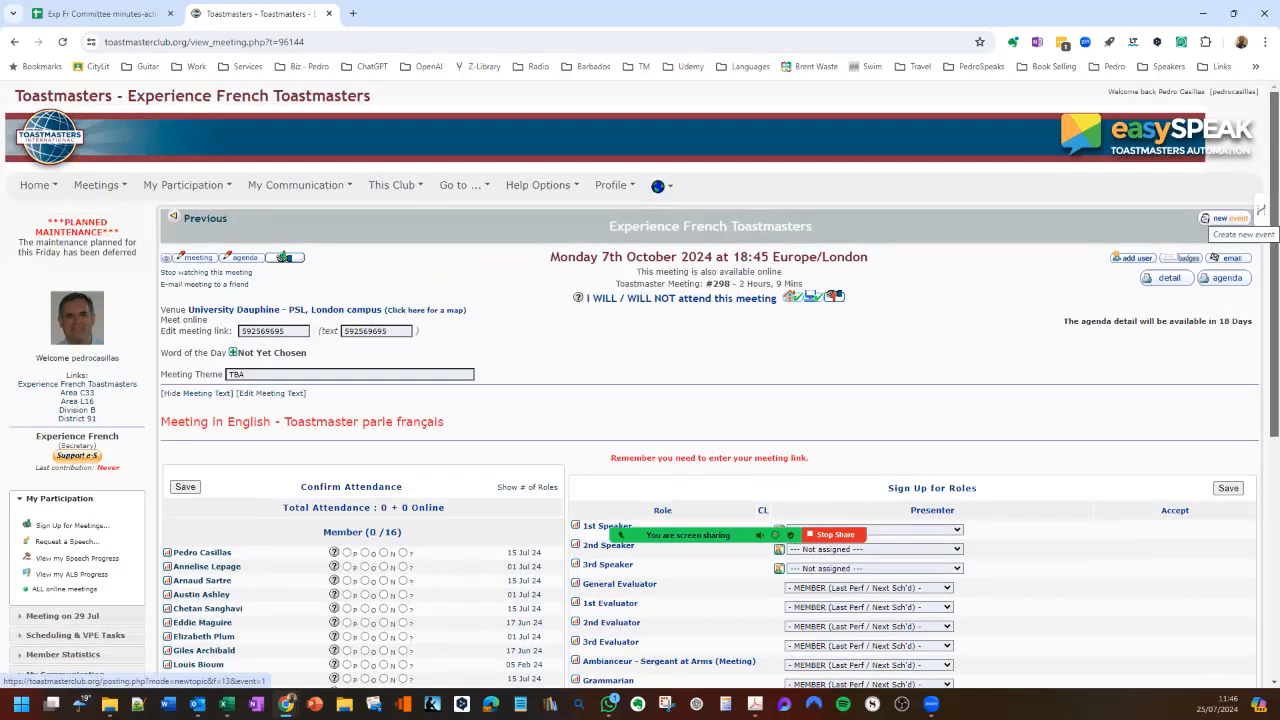
pyautogui.doubleClick(276, 331)
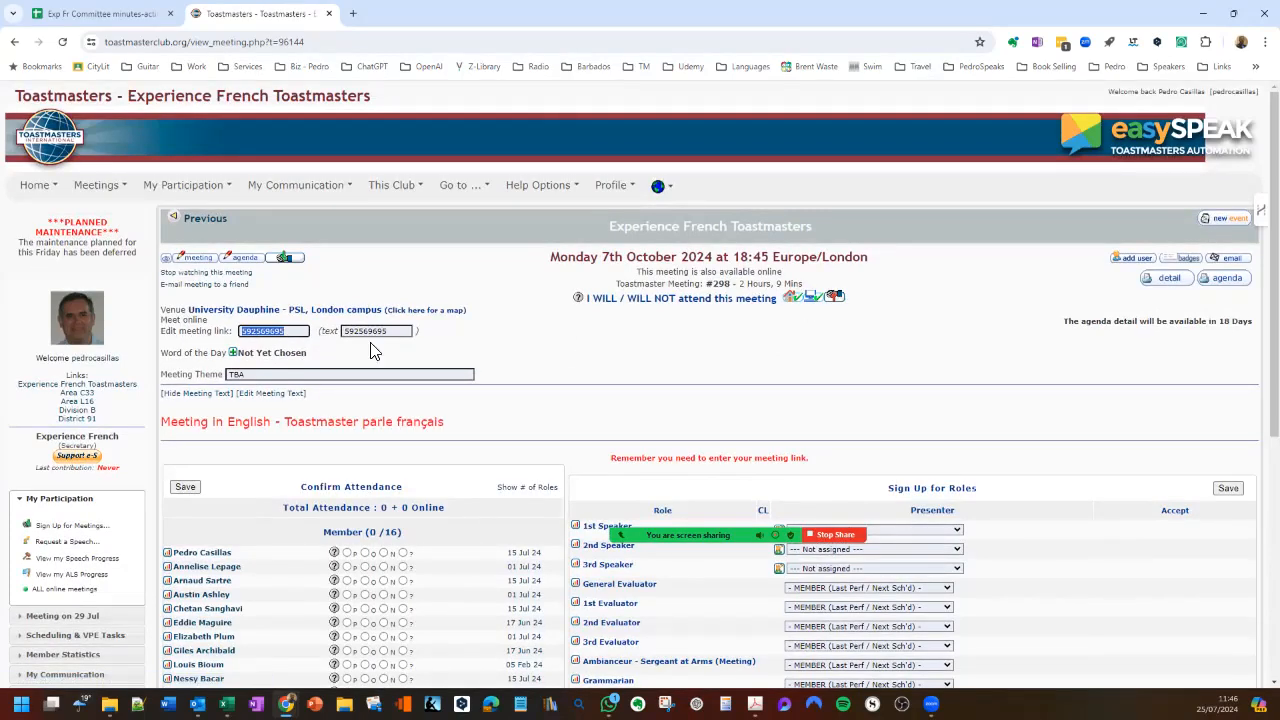
pyautogui.click(465, 340)
# - Start a new event for 21 Oct 24 and check that date's meeting language in the spreadsheet's Dates 2024-25 sheet
pyautogui.click(1225, 218)
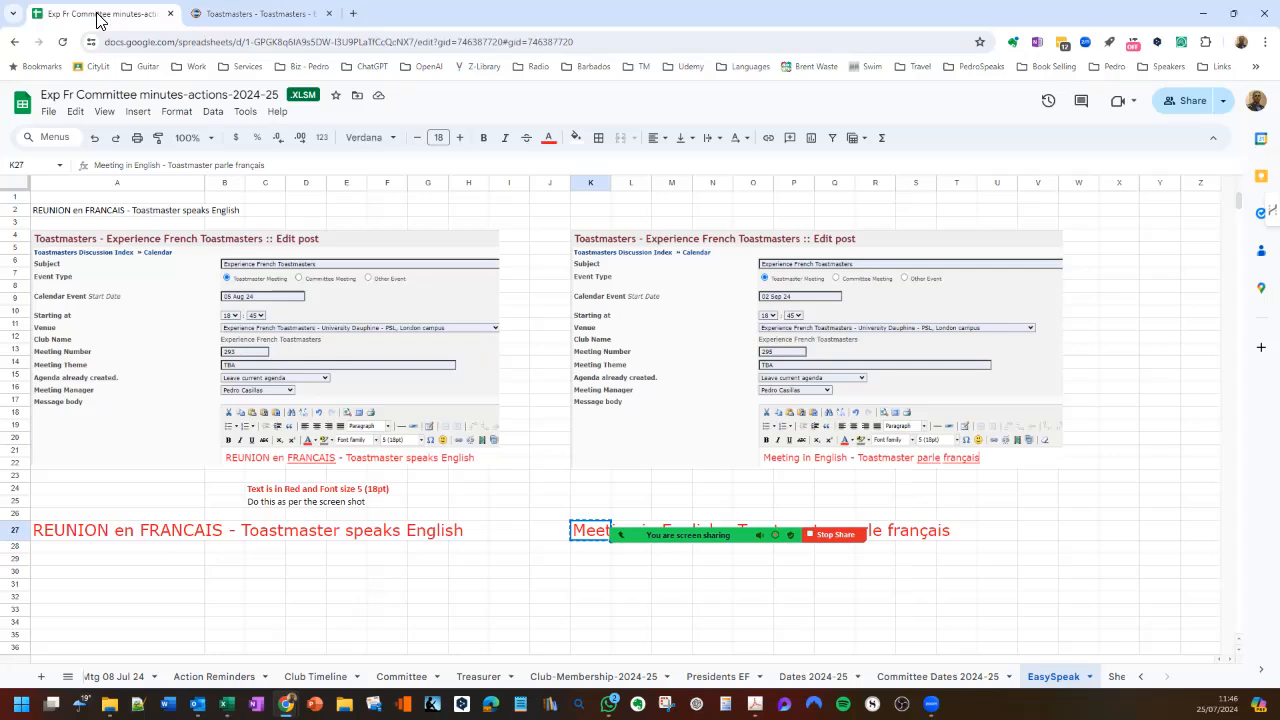
pyautogui.click(100, 14)
pyautogui.click(813, 676)
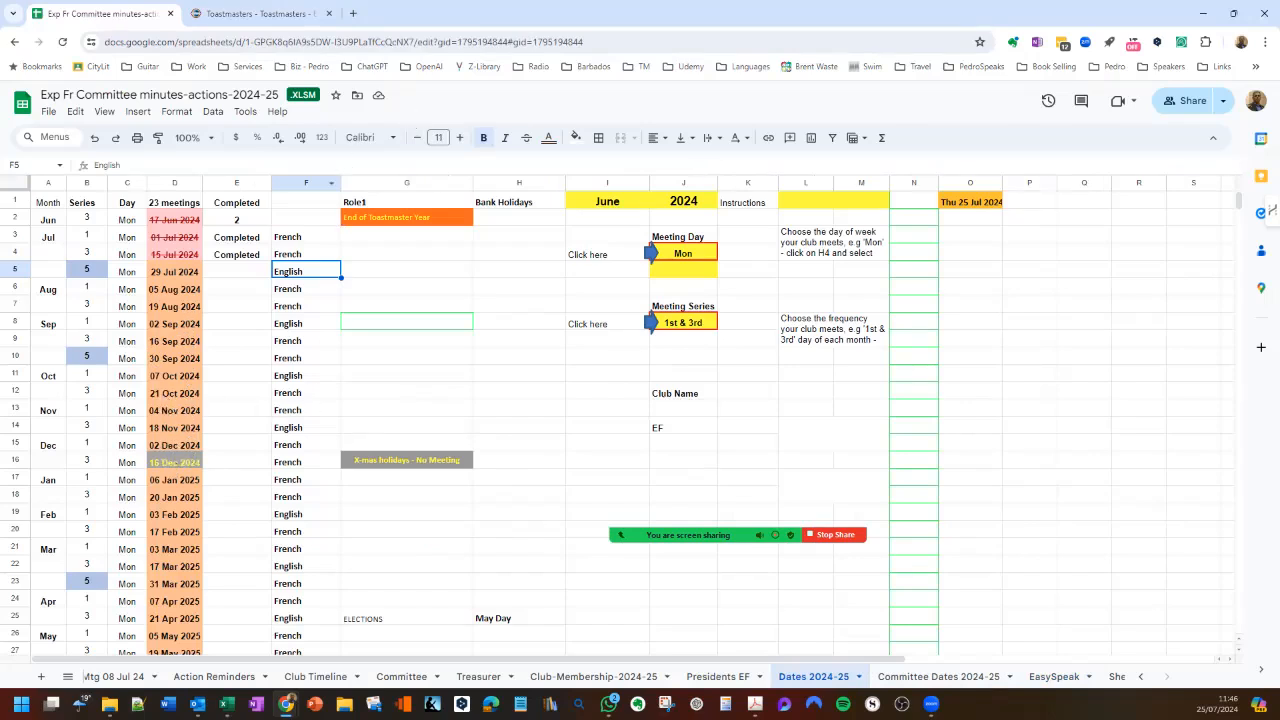
# - Copy "REUNION en FRANCAIS - Toastmaster speaks English" from the spreadsheet's EasySpeak sheet into the new event's message body
pyautogui.click(1053, 676)
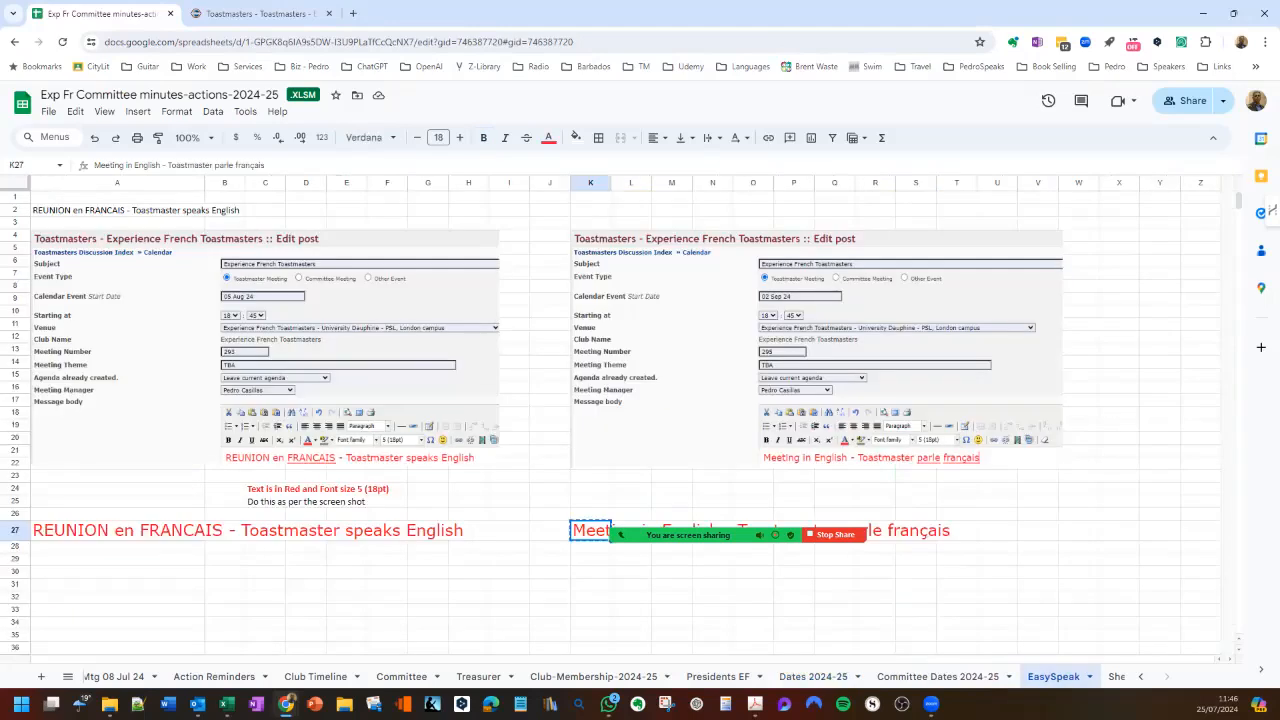
pyautogui.click(117, 531)
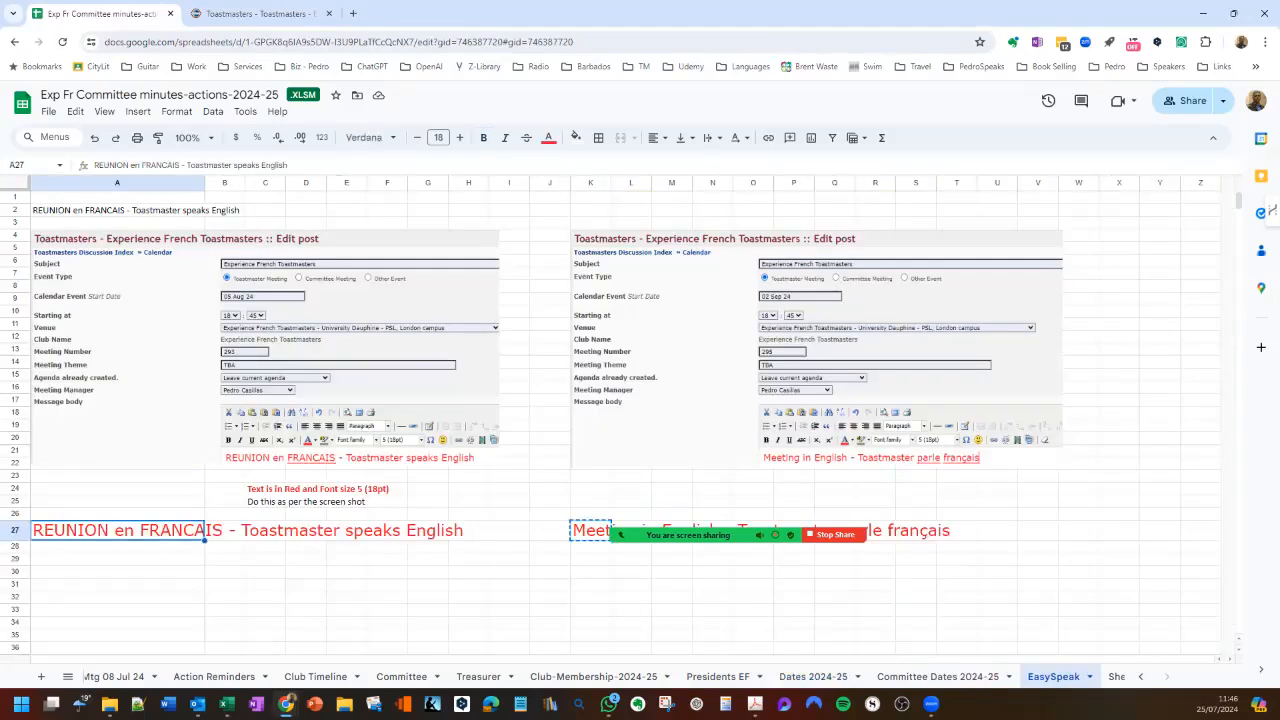
pyautogui.hotkey('ctrl', 'c')
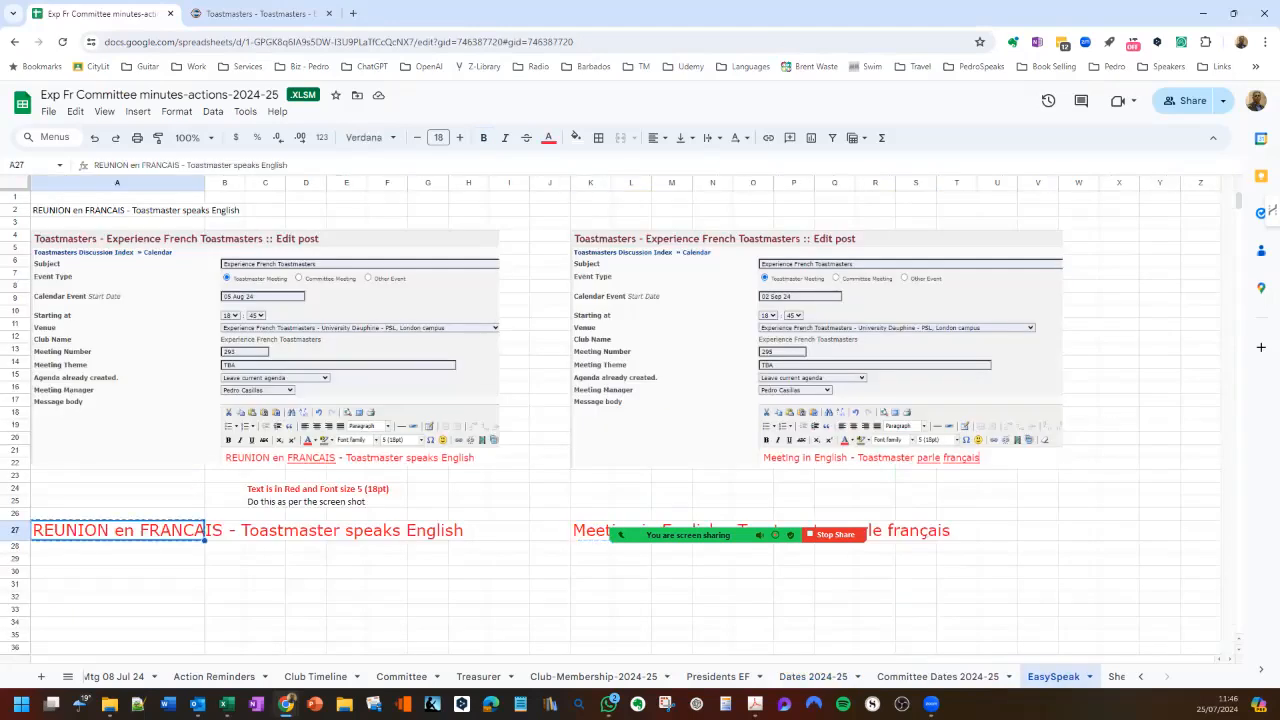
pyautogui.click(270, 14)
pyautogui.hotkey('ctrl', 'v')
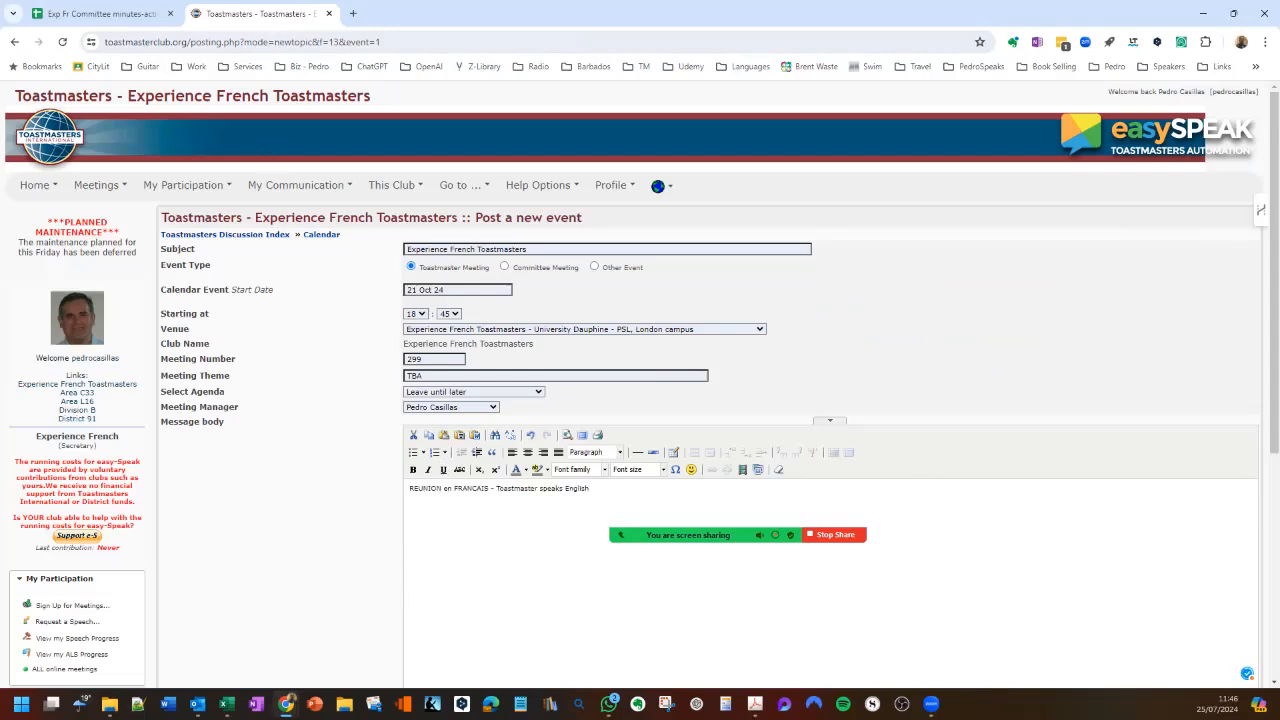
# - Format the whole French meeting announcement in the message body in red with font size 5 (18pt)
pyautogui.hotkey('ctrl', 'a')
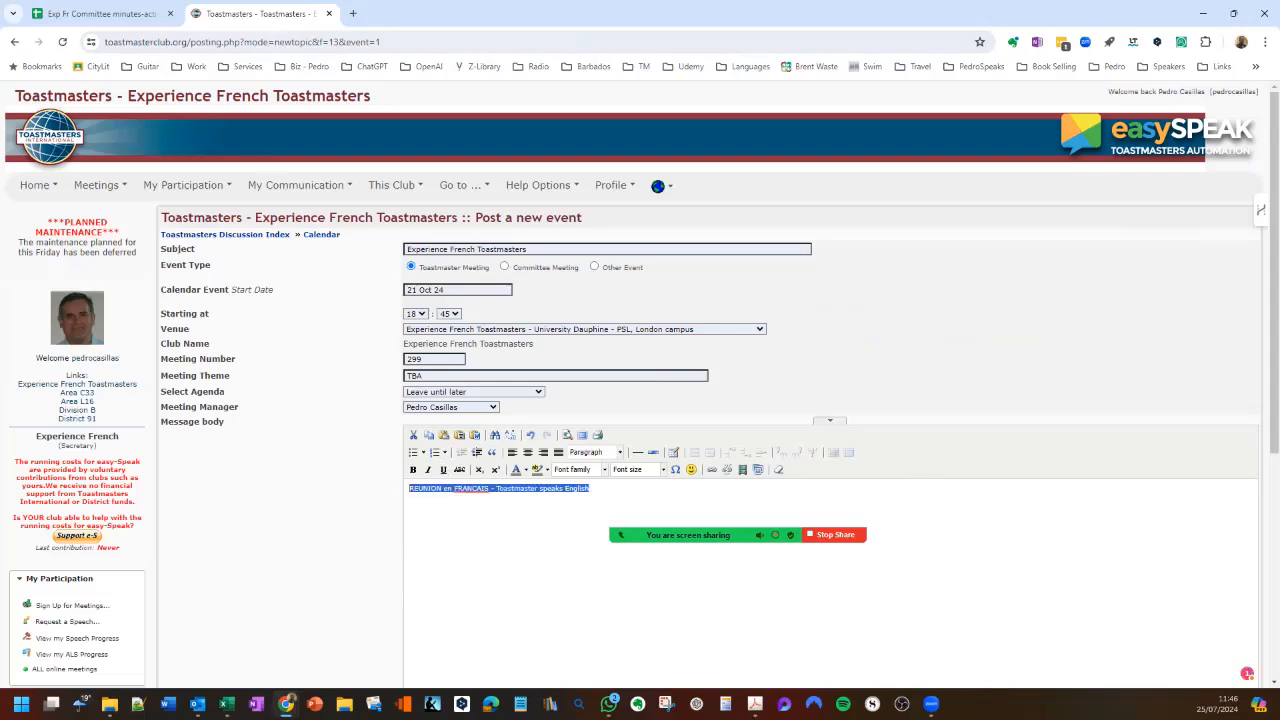
pyautogui.click(524, 470)
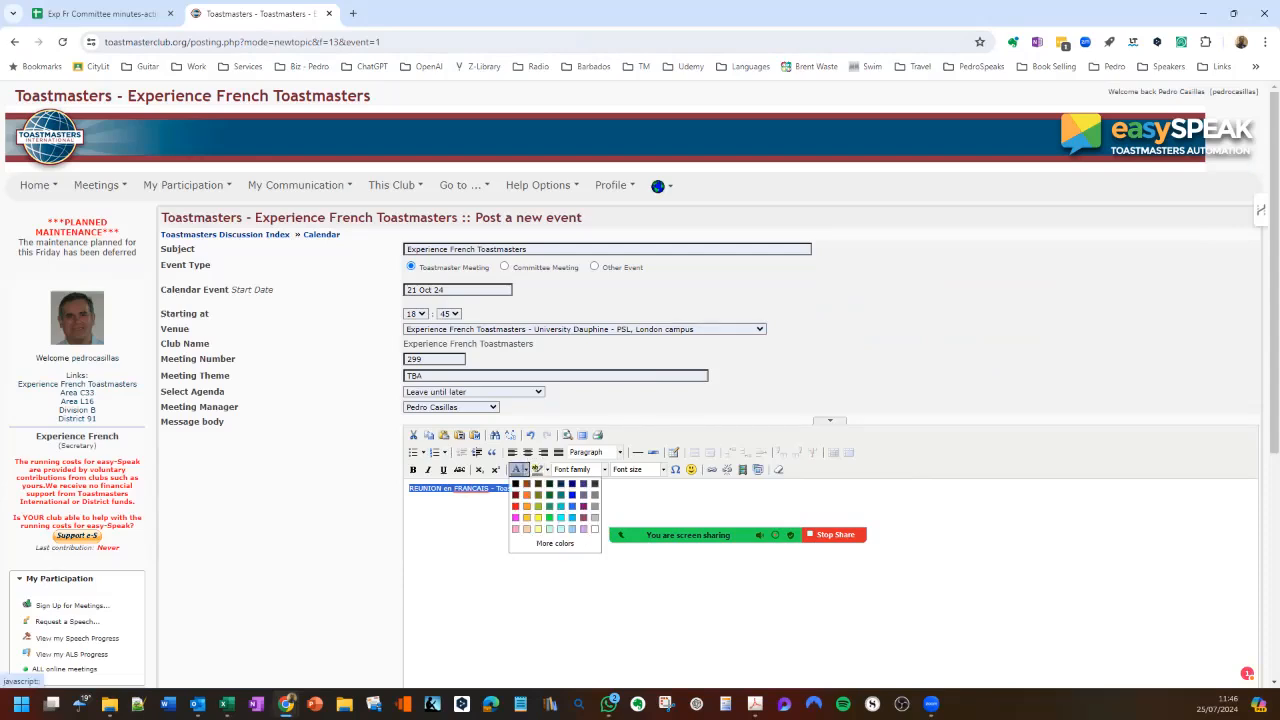
pyautogui.click(515, 506)
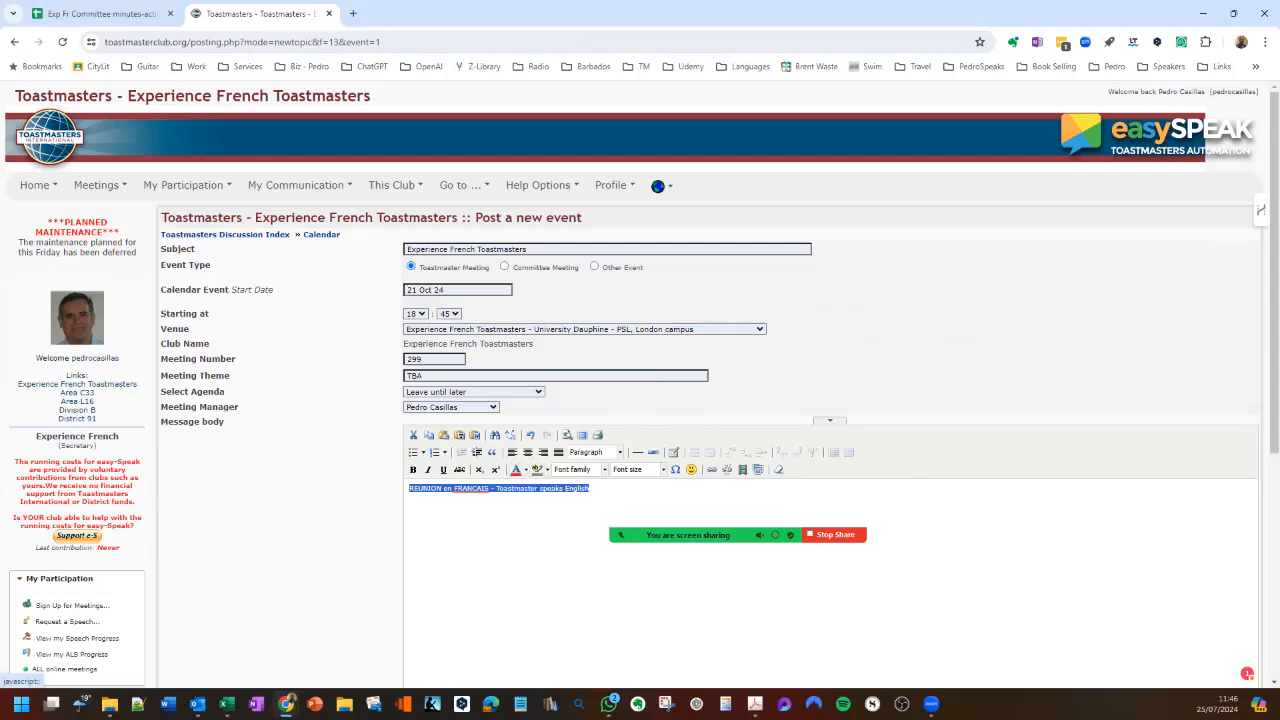
pyautogui.click(662, 469)
pyautogui.click(639, 560)
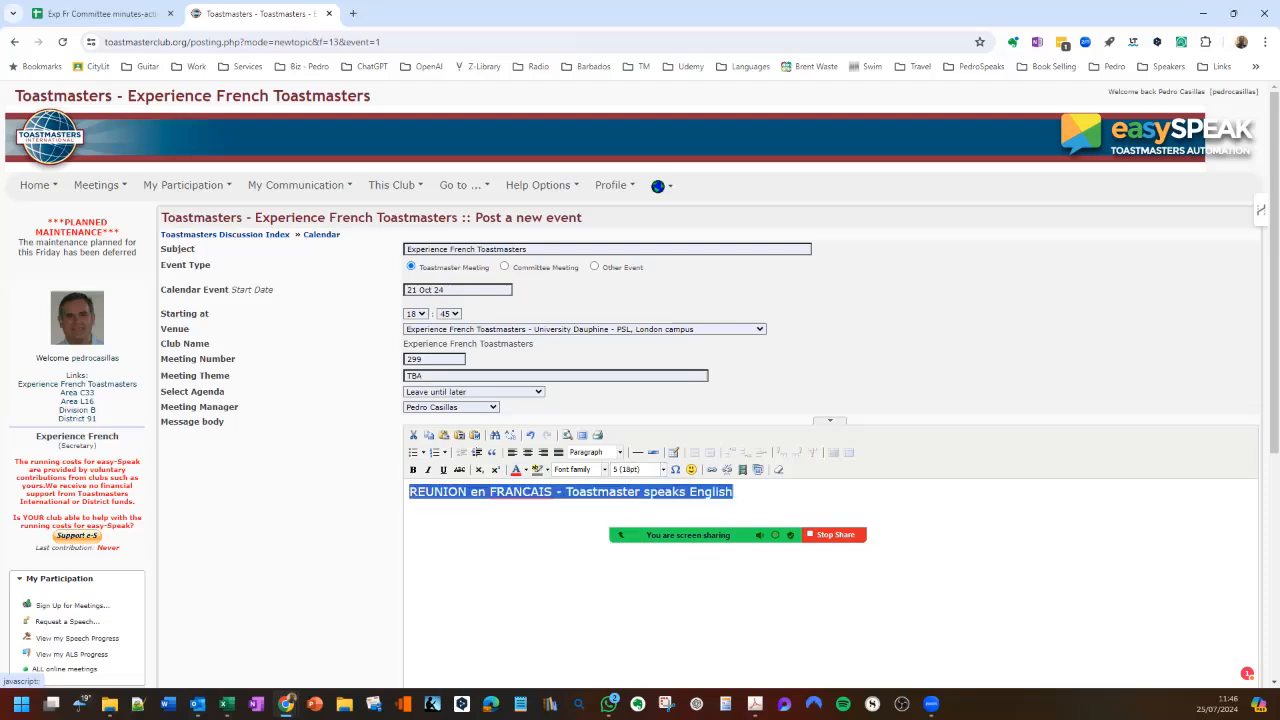
# - Set the agenda to Experience French meeting hybrid, then submit the 21 Oct 24 event and view its meeting page
pyautogui.click(539, 394)
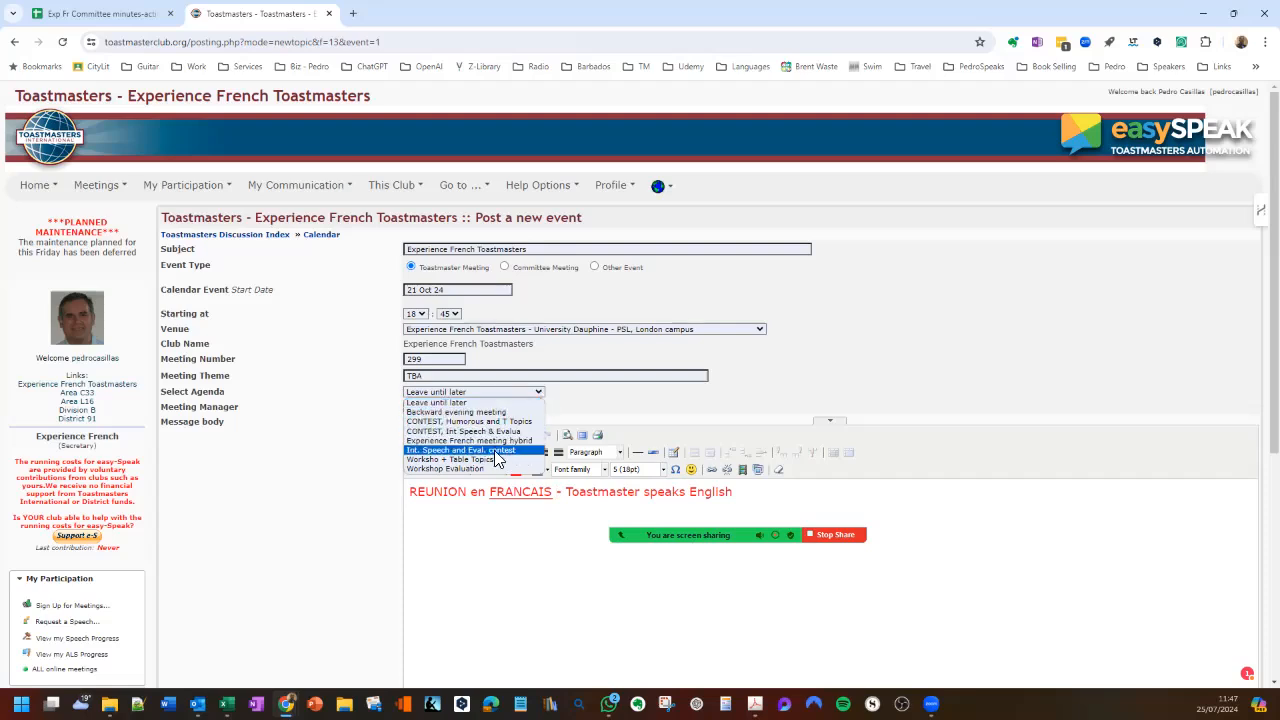
pyautogui.click(436, 441)
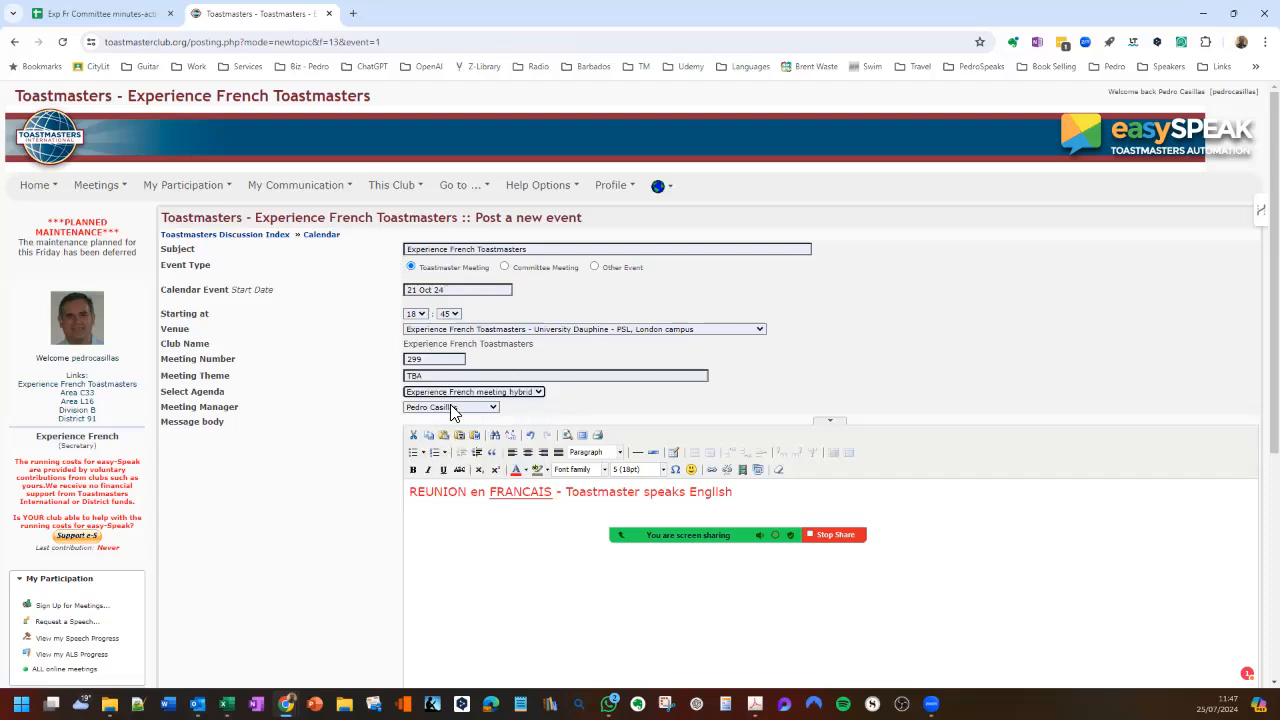
pyautogui.scroll(-2, 640, 400)
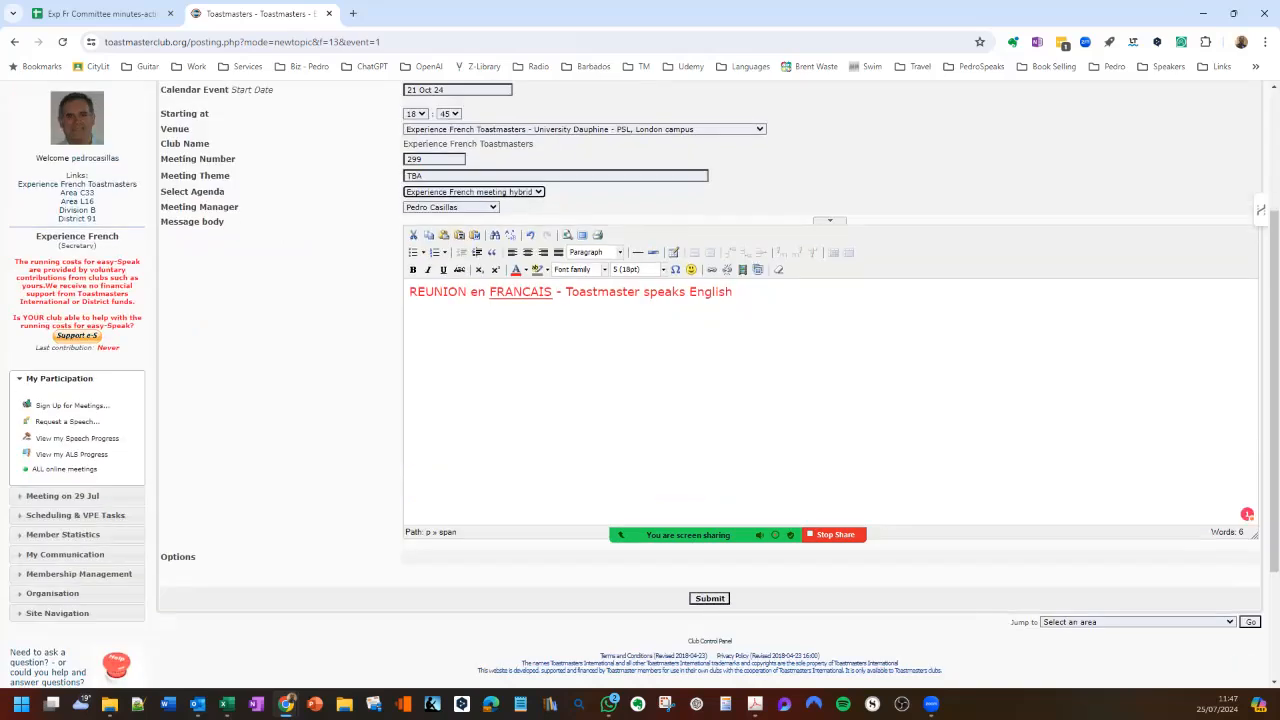
pyautogui.click(709, 598)
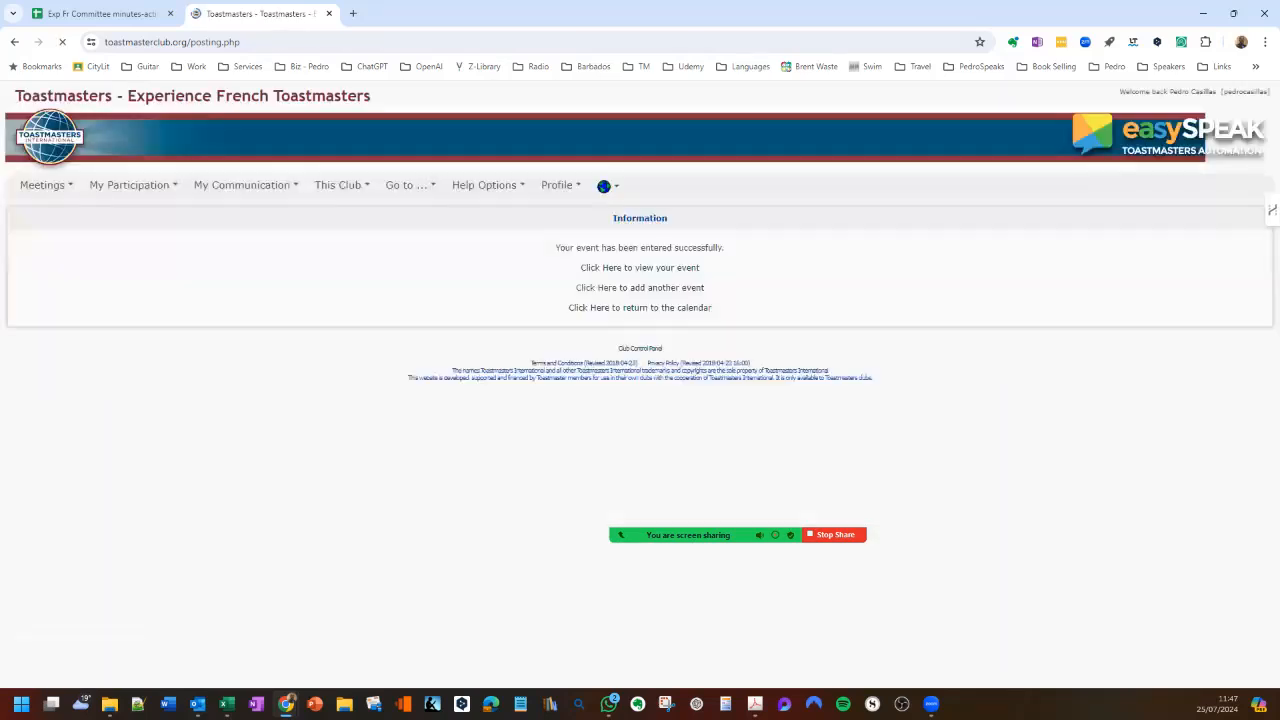
pyautogui.click(658, 272)
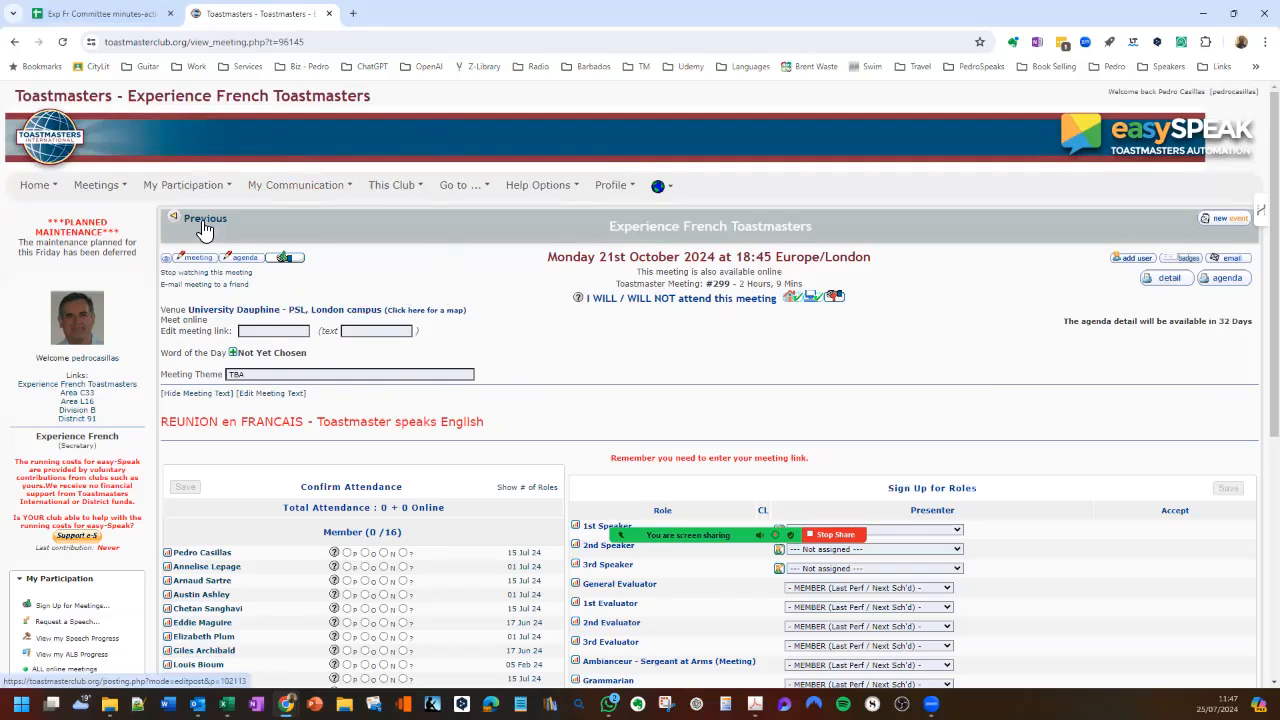
# - Copy the online meeting ID from the link field of the 30 September 2024 meeting
pyautogui.click(282, 331)
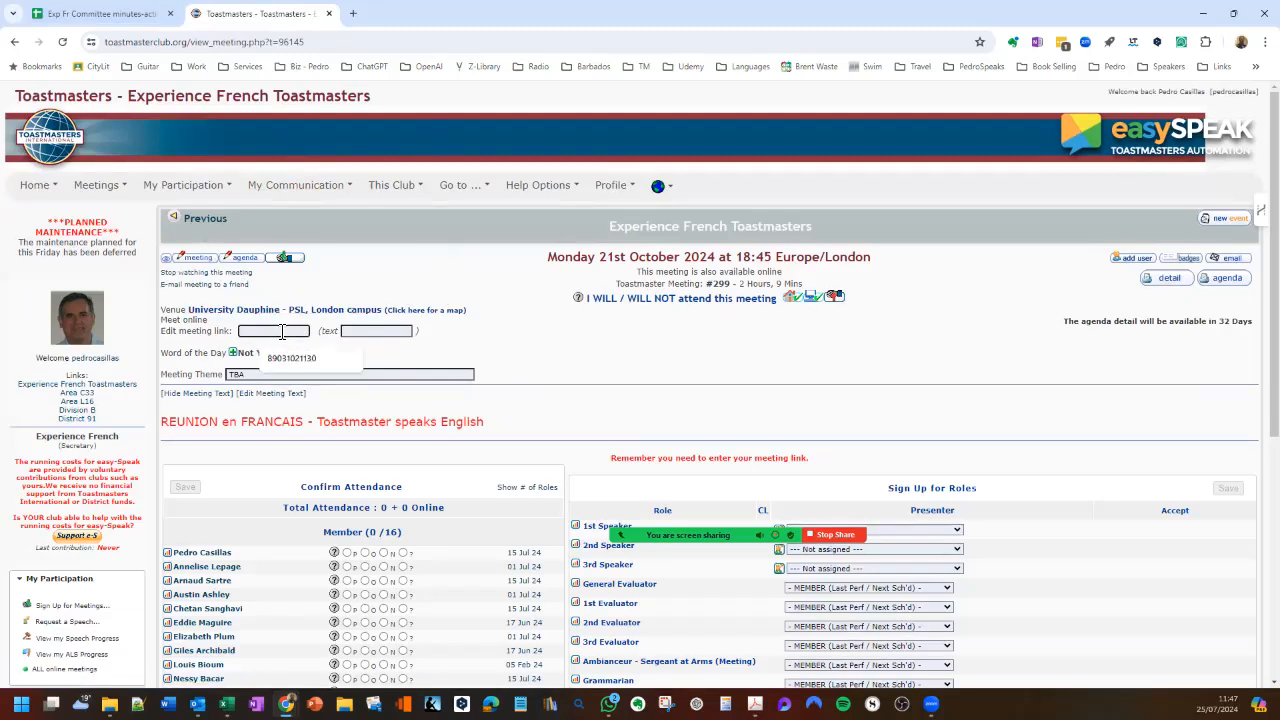
pyautogui.click(201, 221)
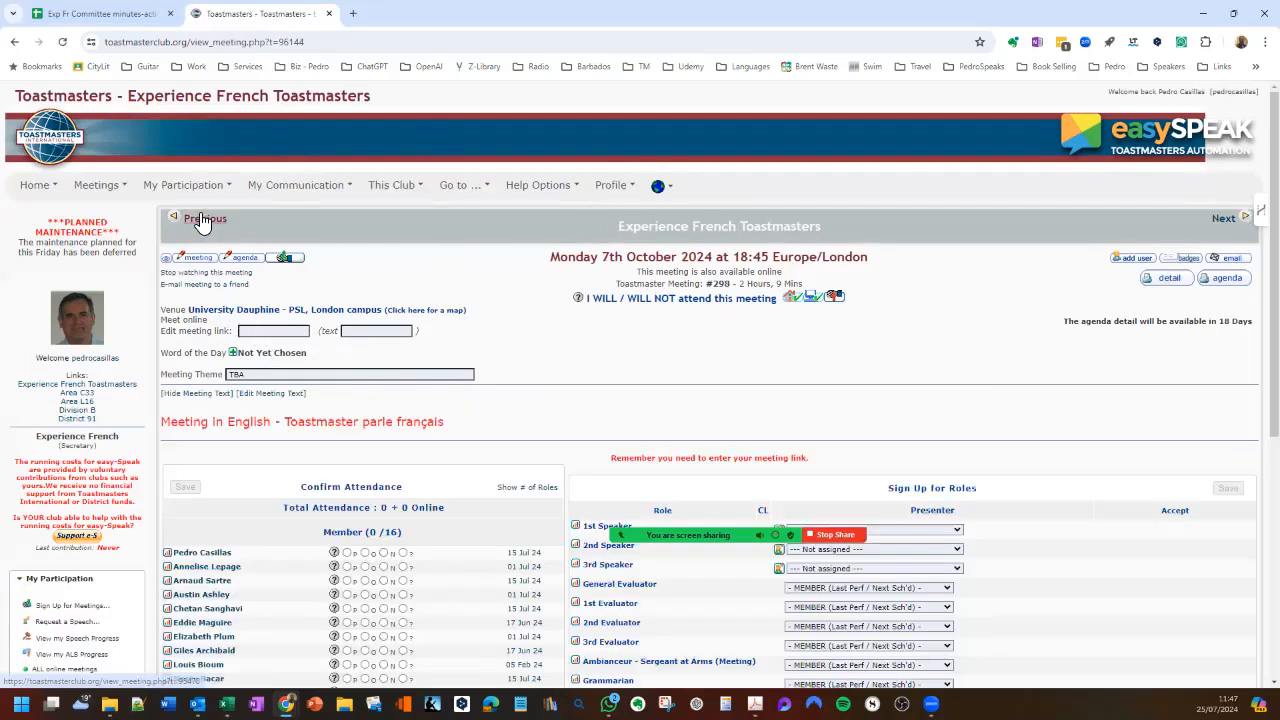
pyautogui.click(201, 219)
pyautogui.doubleClick(267, 345)
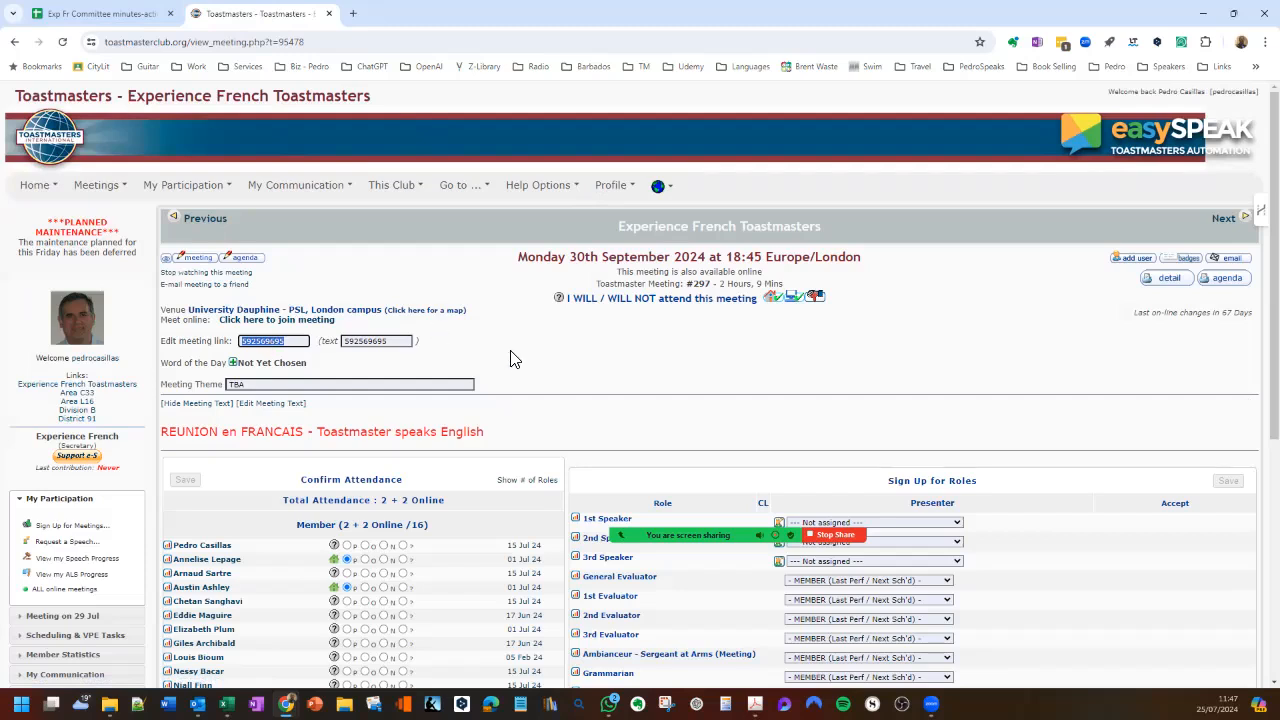
# - Paste the copied meeting ID into the link and text fields of the 7 October 2024 meeting and save
pyautogui.click(1224, 219)
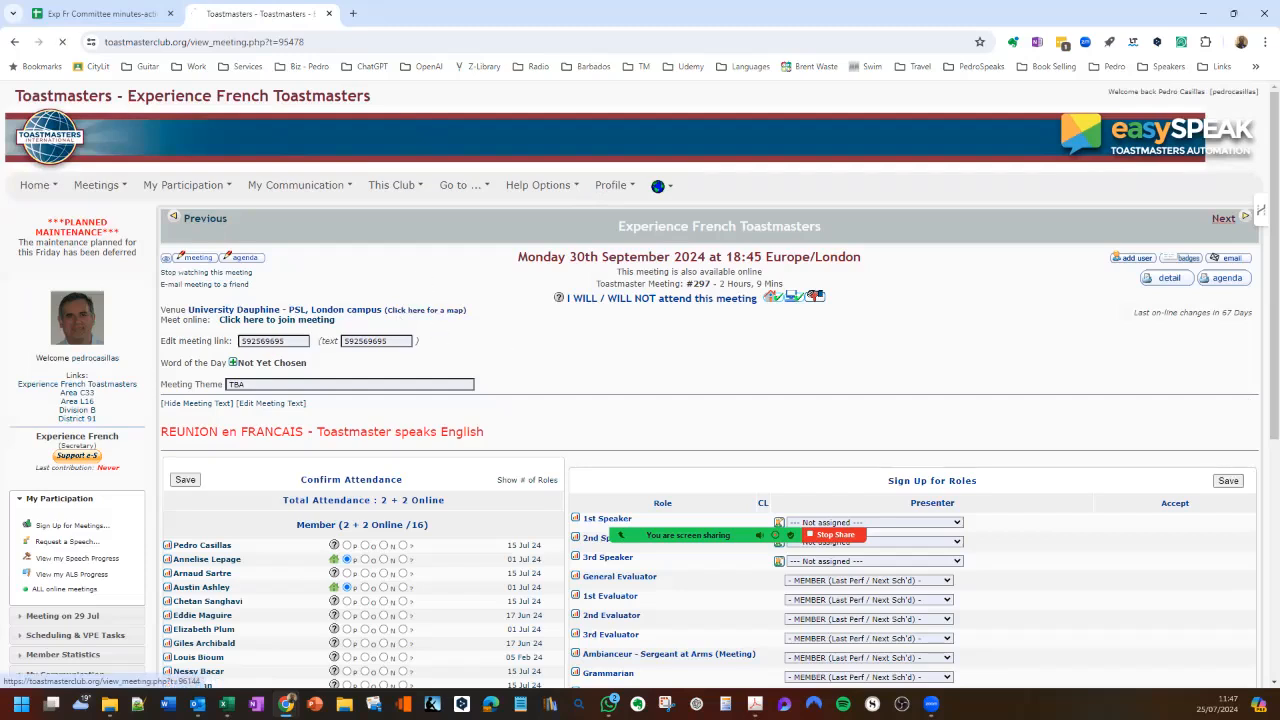
pyautogui.click(288, 332)
pyautogui.hotkey('ctrl', 'v')
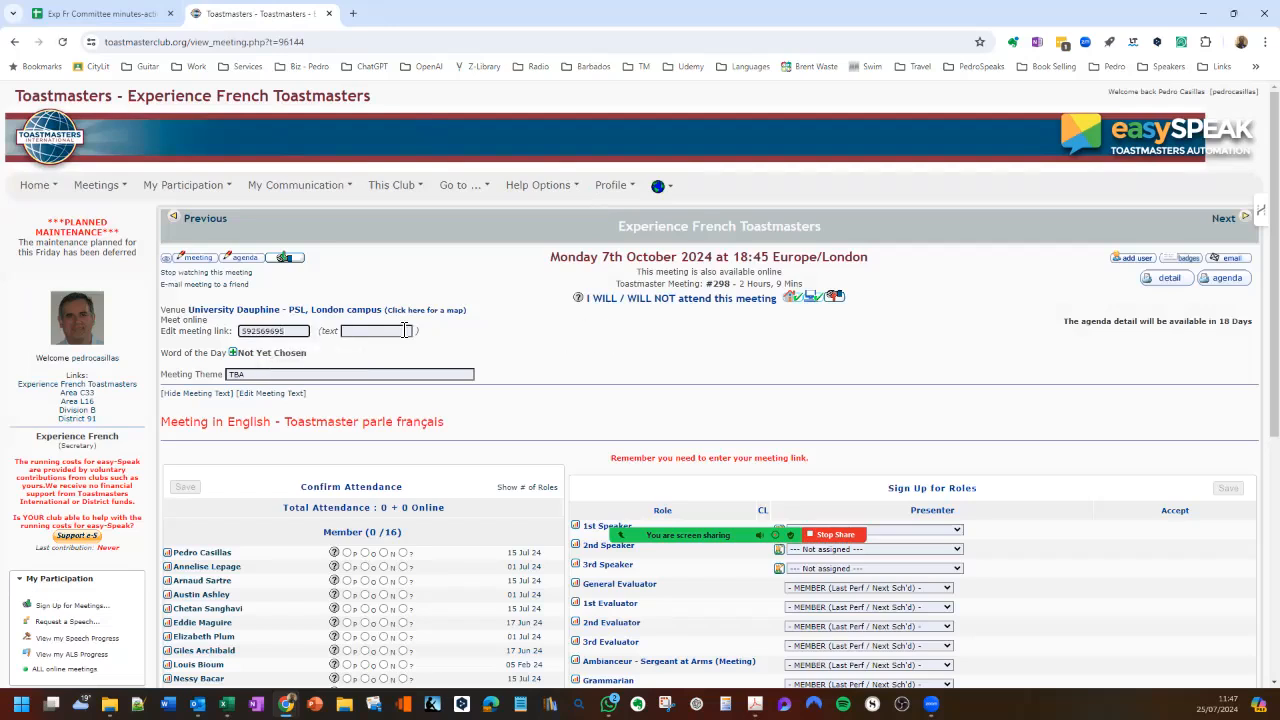
pyautogui.click(394, 330)
pyautogui.hotkey('ctrl', 'v')
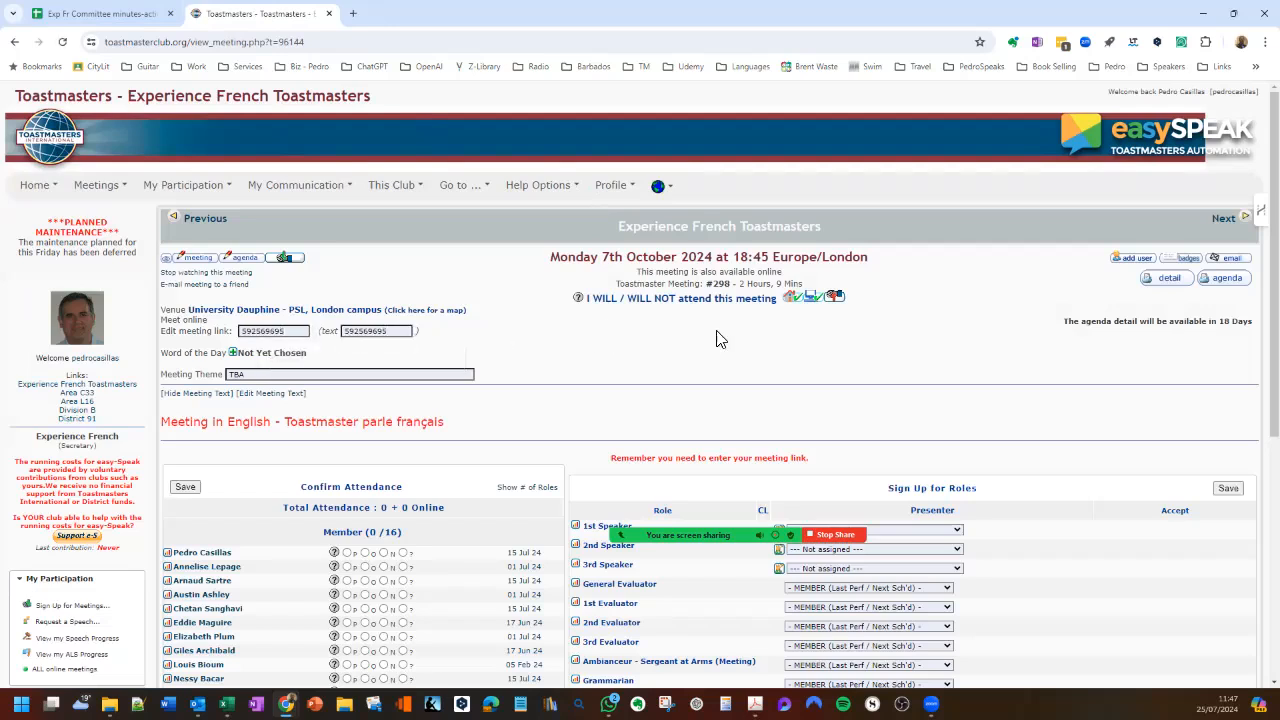
pyautogui.click(1228, 488)
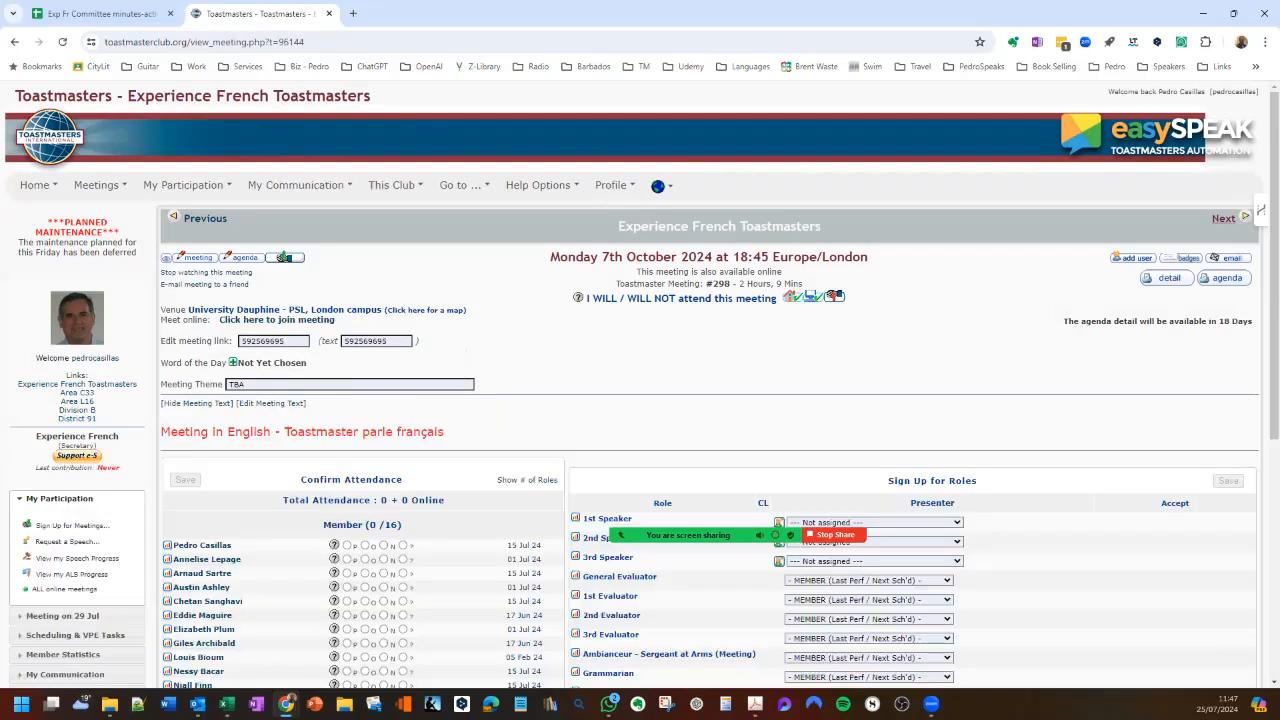
# - Paste the same meeting ID into the link and text fields of the 21 October 2024 meeting and save
pyautogui.click(1223, 218)
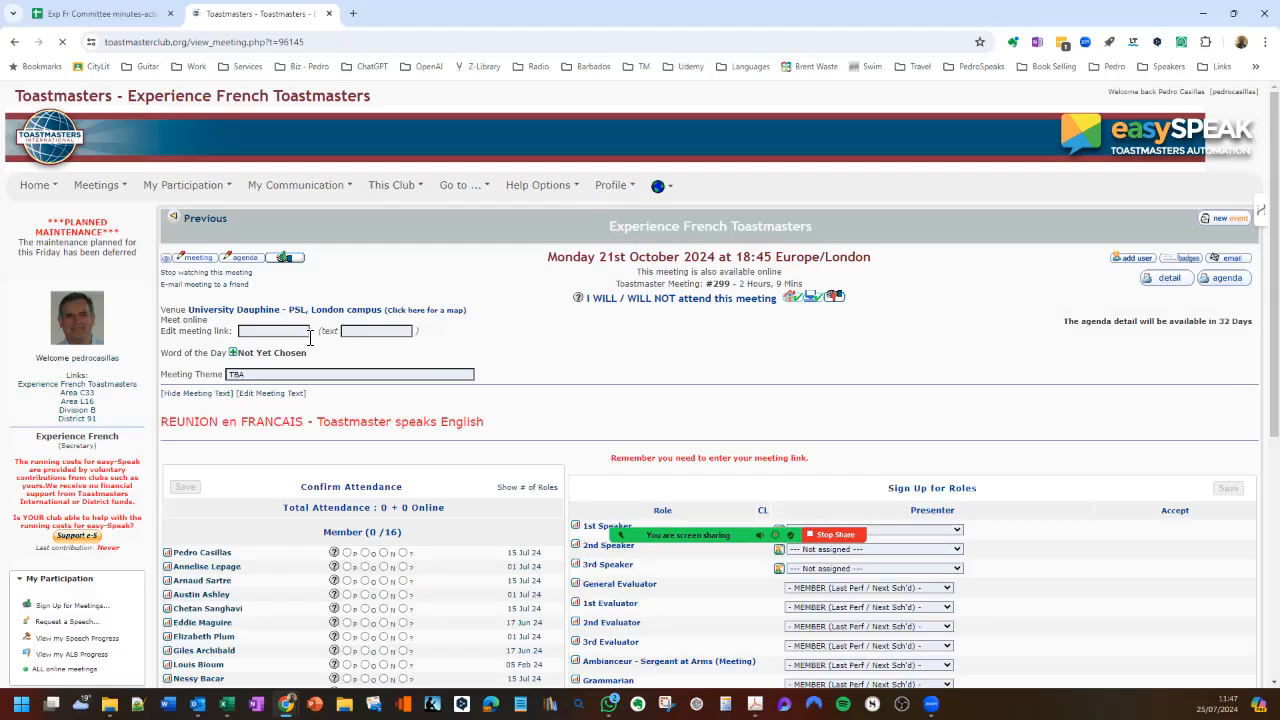
pyautogui.click(304, 334)
pyautogui.hotkey('ctrl', 'v')
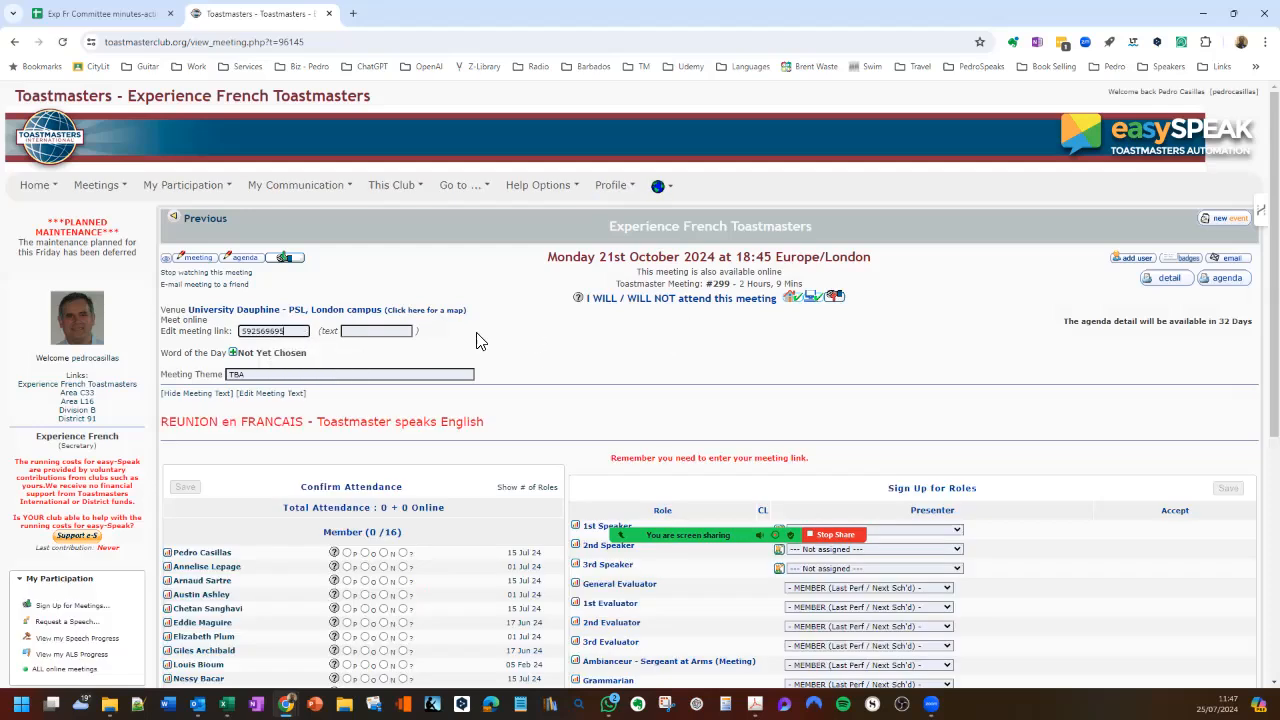
pyautogui.click(370, 332)
pyautogui.hotkey('ctrl', 'v')
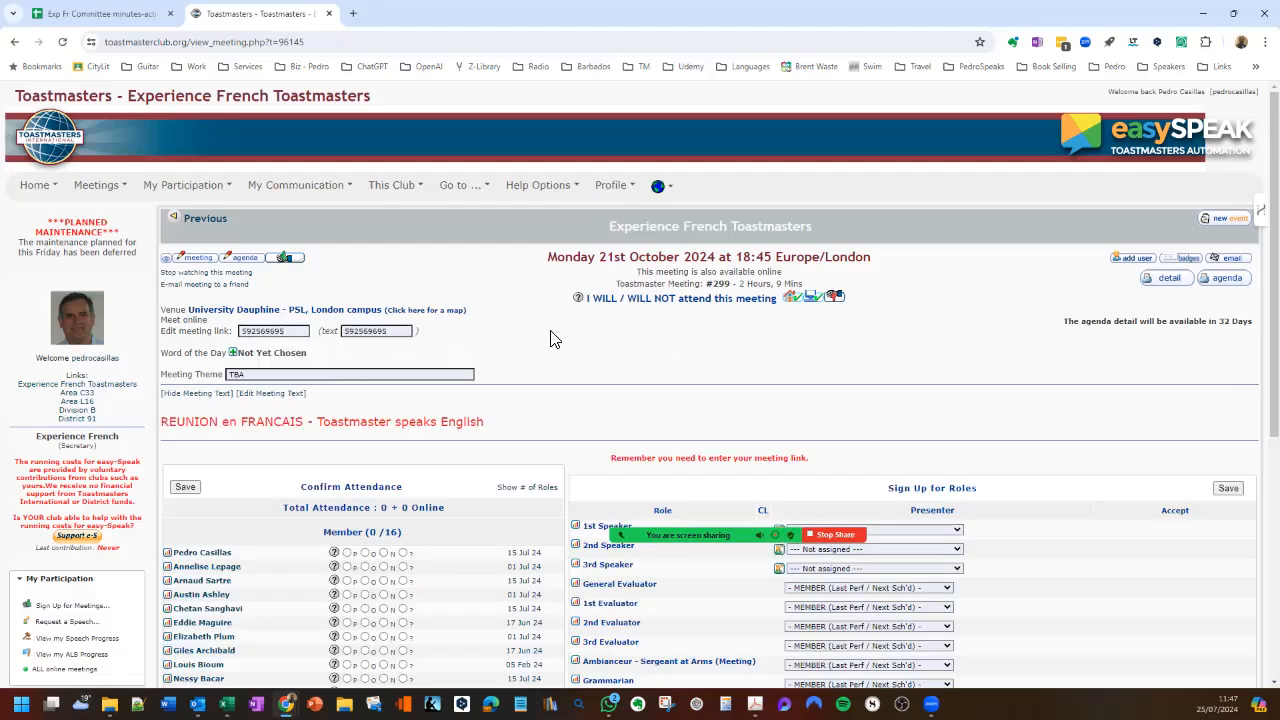
pyautogui.click(1228, 488)
# - Make the agenda of the 7 October 2024 meeting visible
pyautogui.click(198, 222)
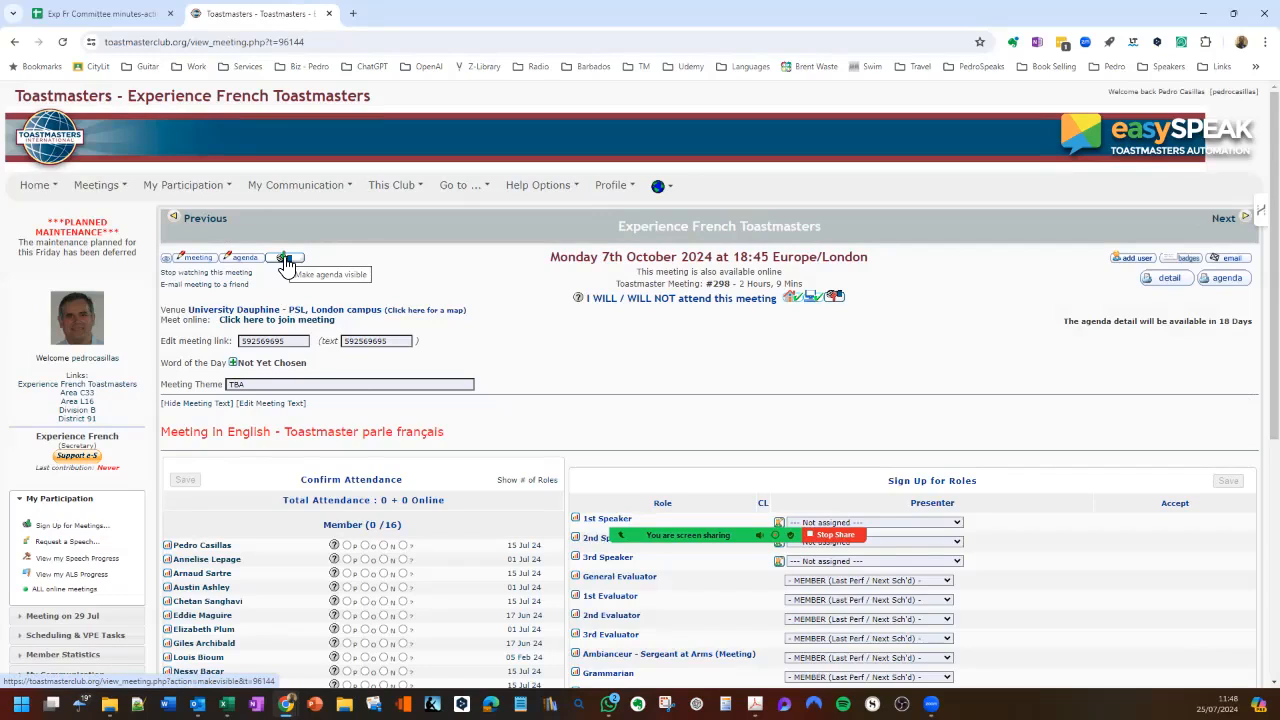
pyautogui.click(285, 260)
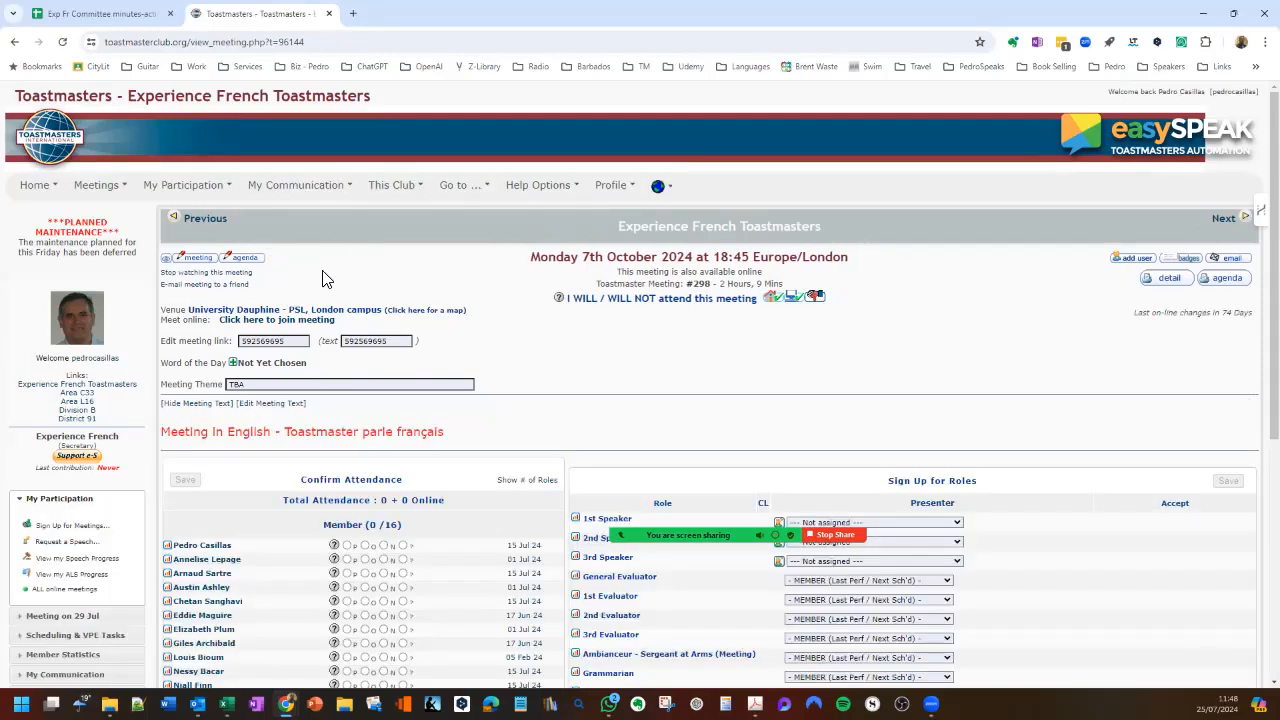
# - Open the 7 October meeting for editing, review the agenda choices, and return to the meeting page without changing anything
pyautogui.click(193, 268)
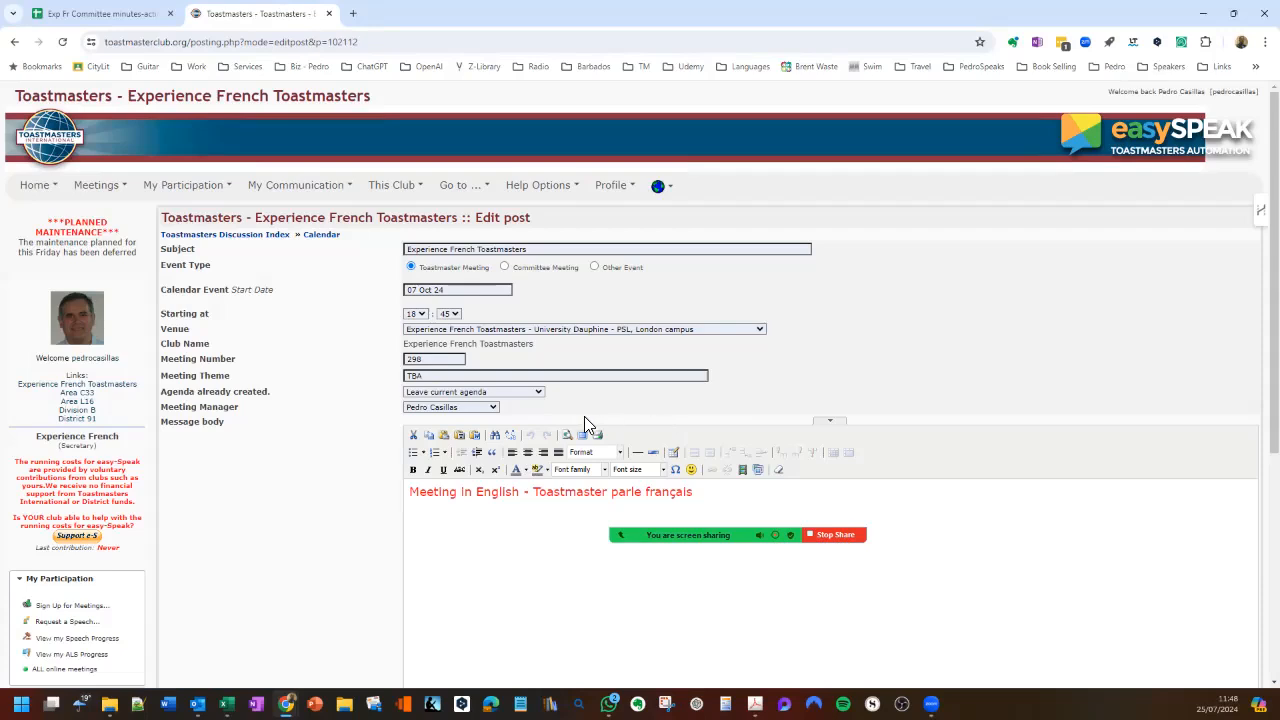
pyautogui.click(542, 394)
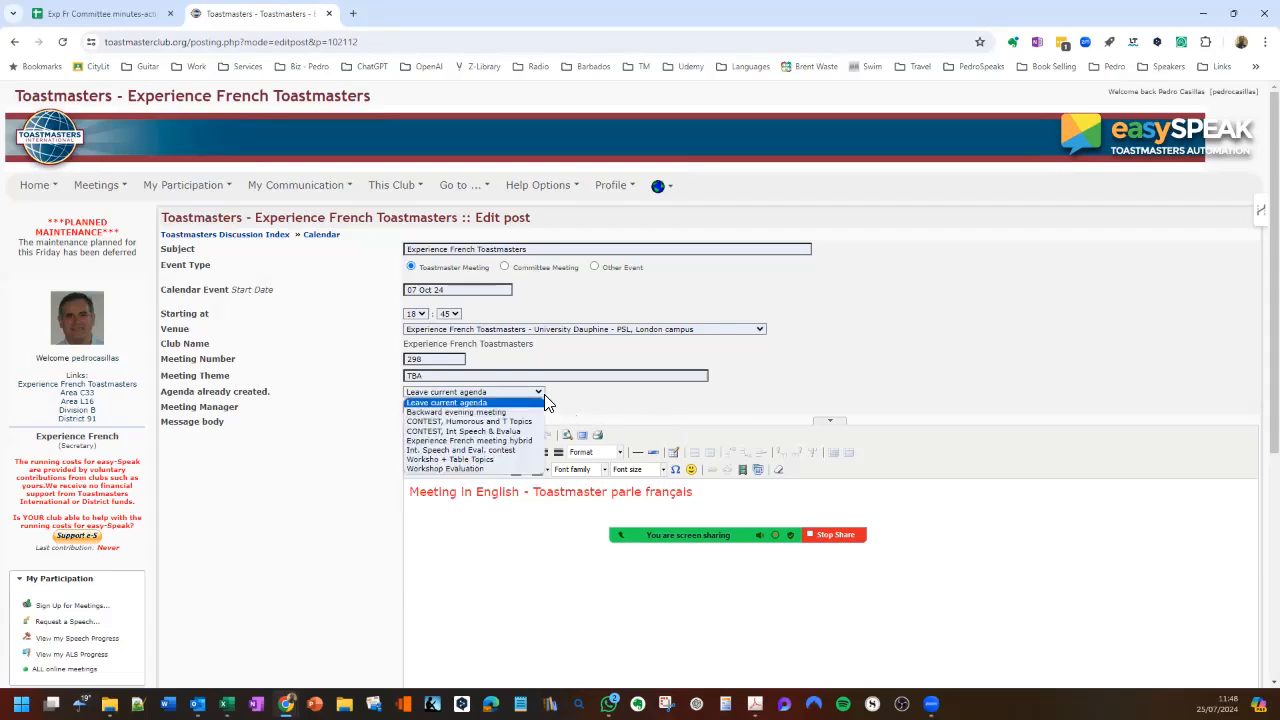
pyautogui.click(785, 406)
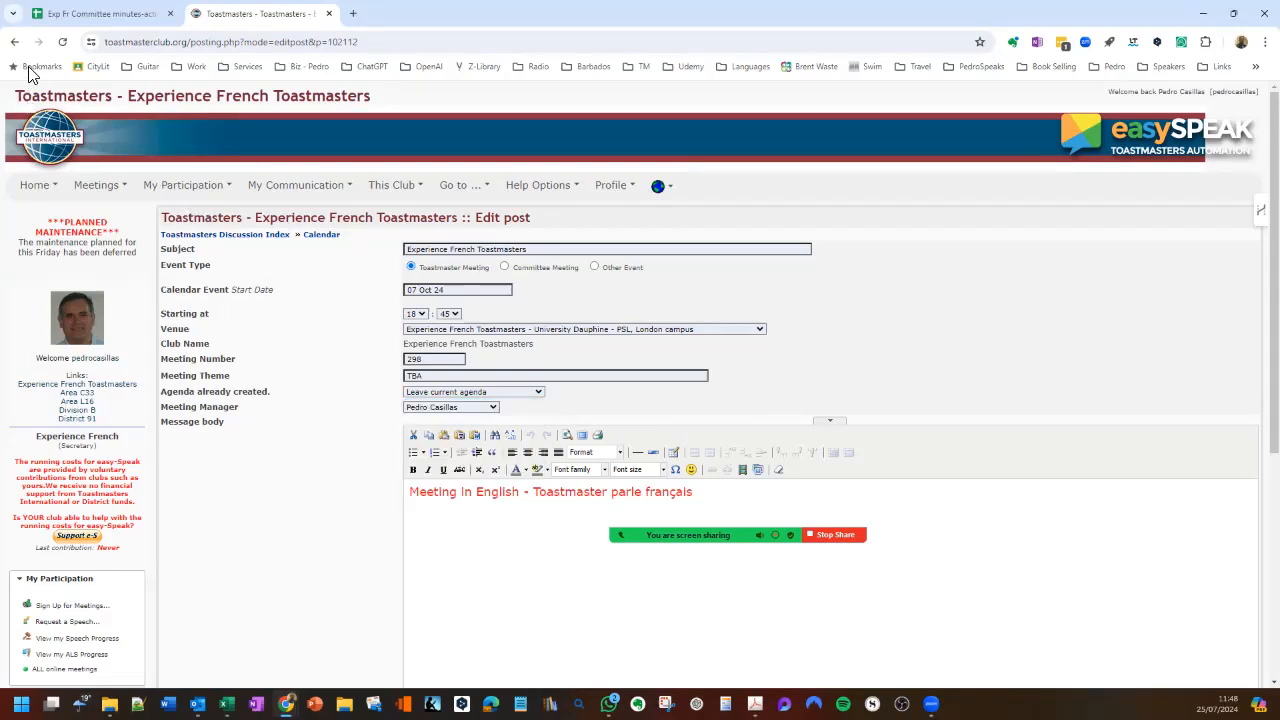
pyautogui.click(14, 41)
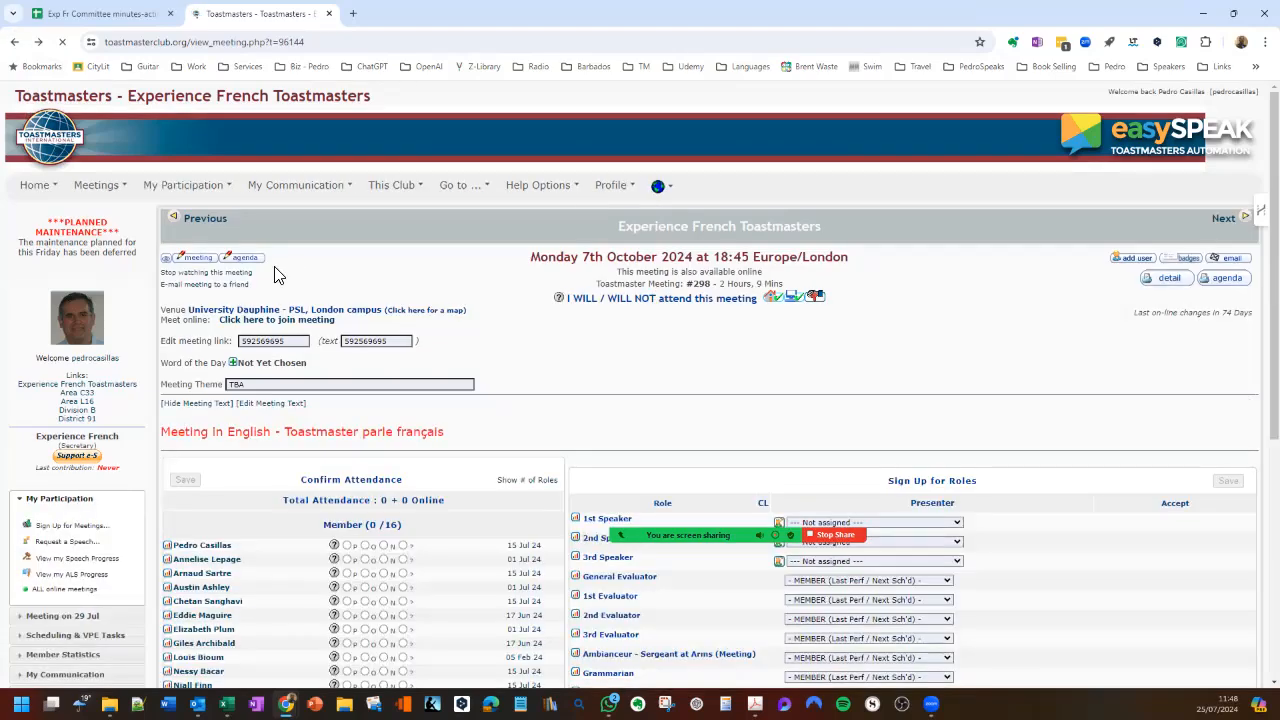
# - Open the 7 October agenda for editing, review the replacement templates, and return to the meeting page without replacing it
pyautogui.click(247, 258)
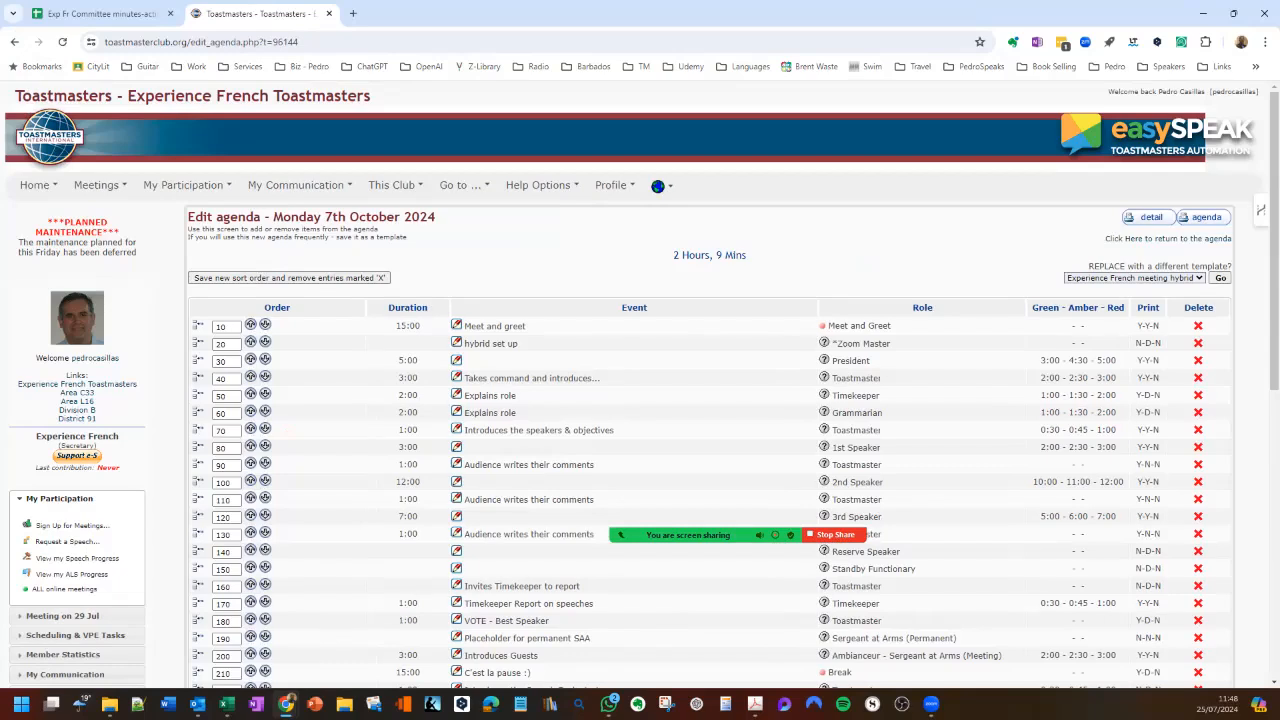
pyautogui.click(1135, 278)
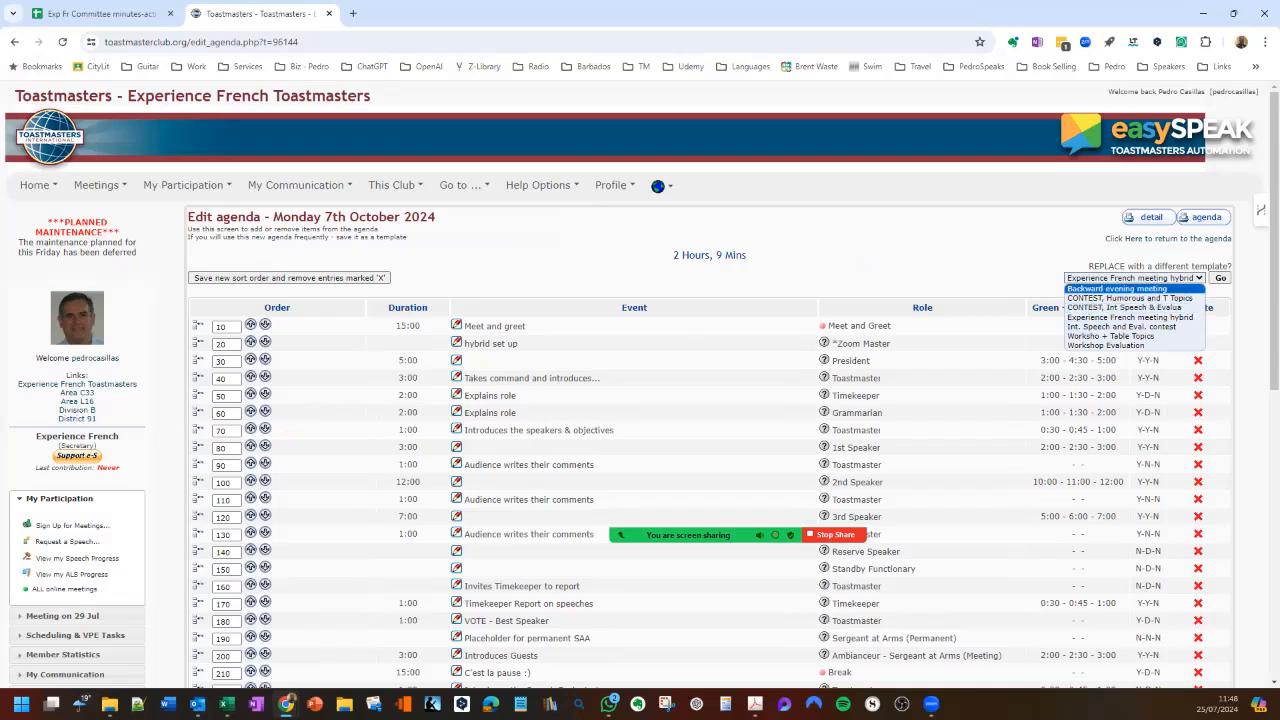
pyautogui.press('Escape')
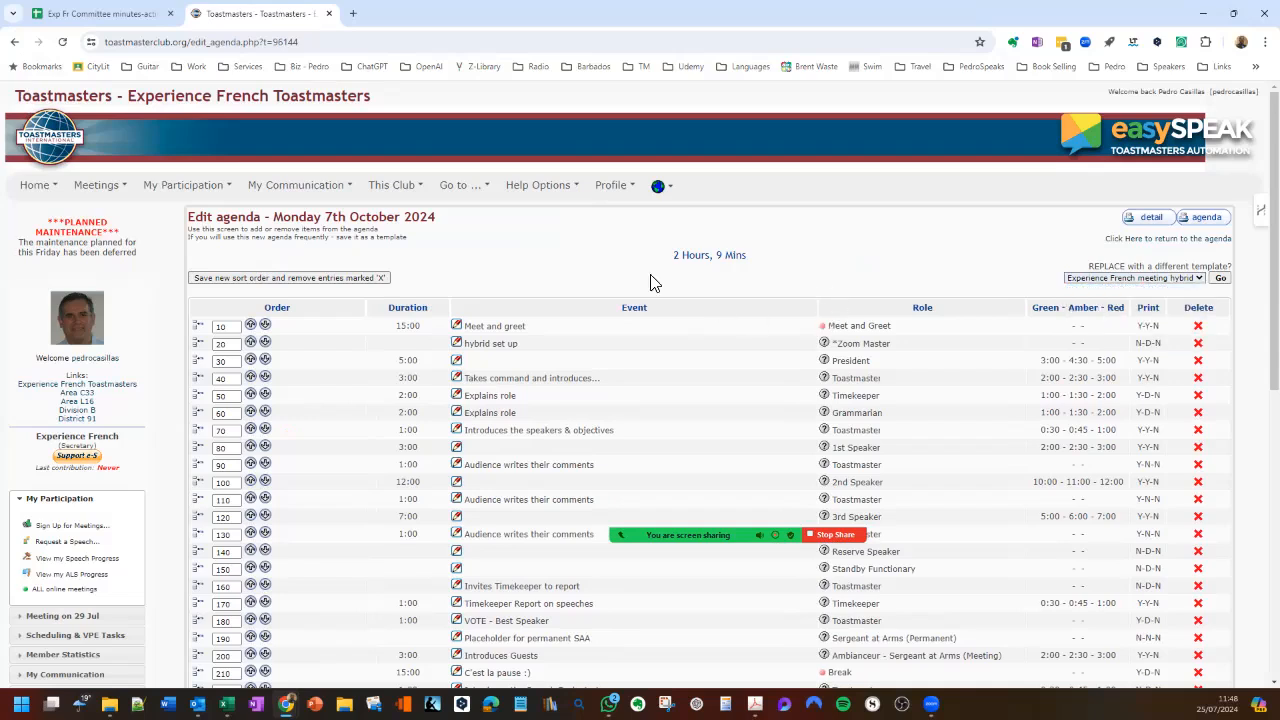
pyautogui.click(14, 42)
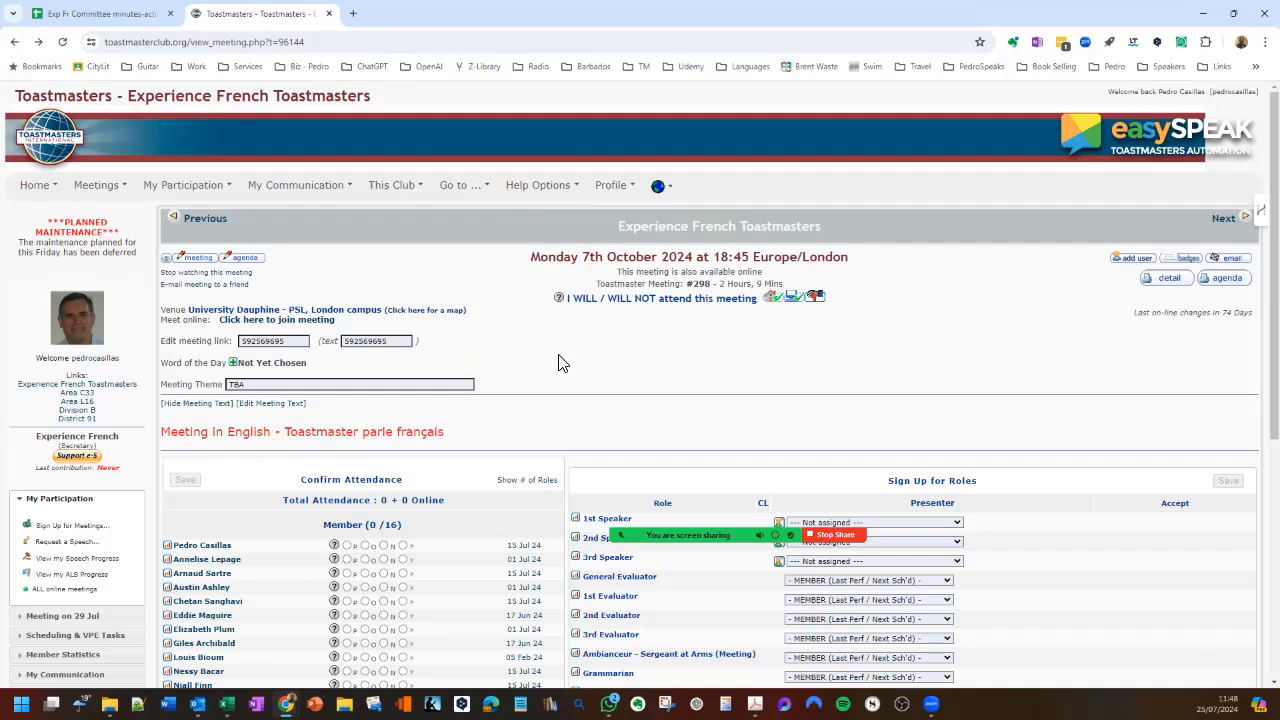
pyautogui.moveTo(1274, 220)
pyautogui.mouseDown()
pyautogui.moveTo(1274, 234)
pyautogui.moveTo(1274, 220)
pyautogui.mouseUp()
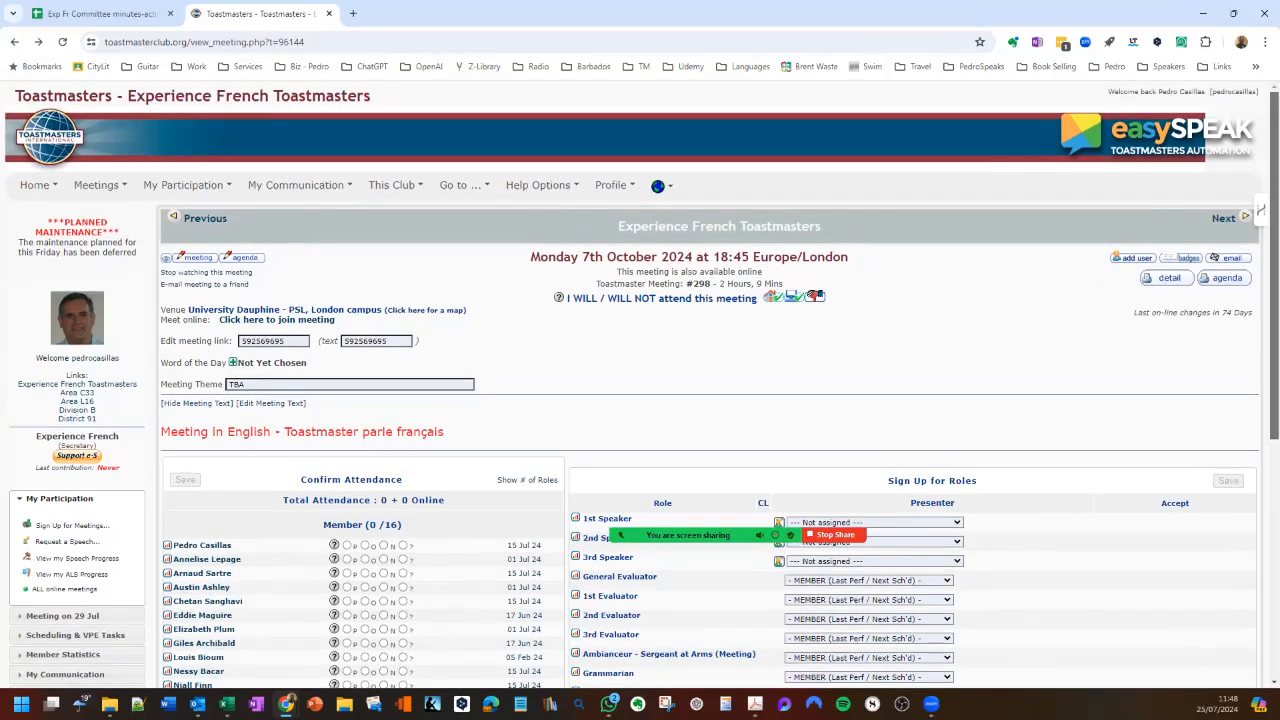